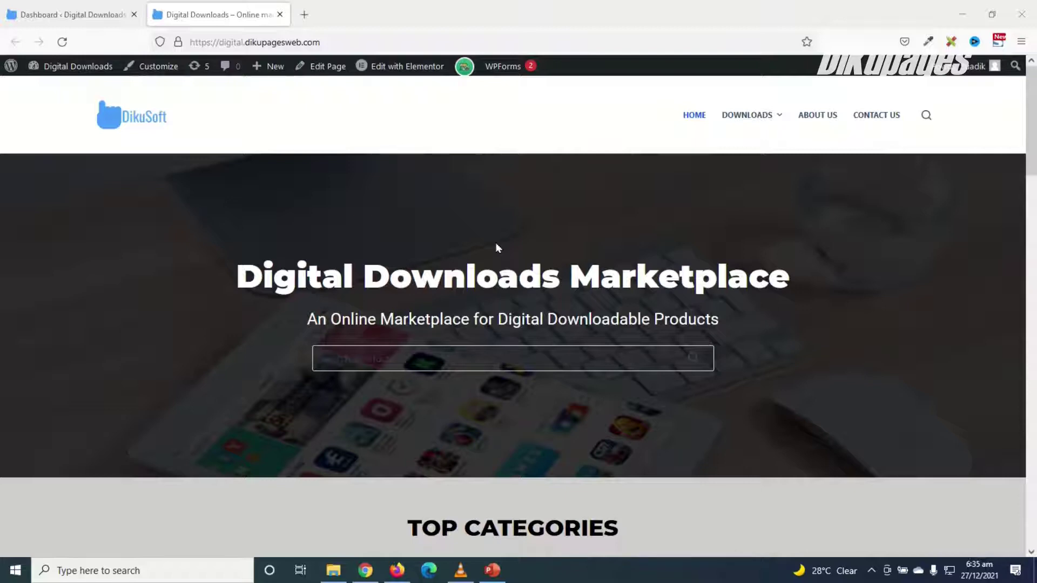
Step: Switch from the Digital Downloads Marketplace storefront tab to the WordPress admin Dashboard
{"action": "left_click", "coordinate": [74, 15]}
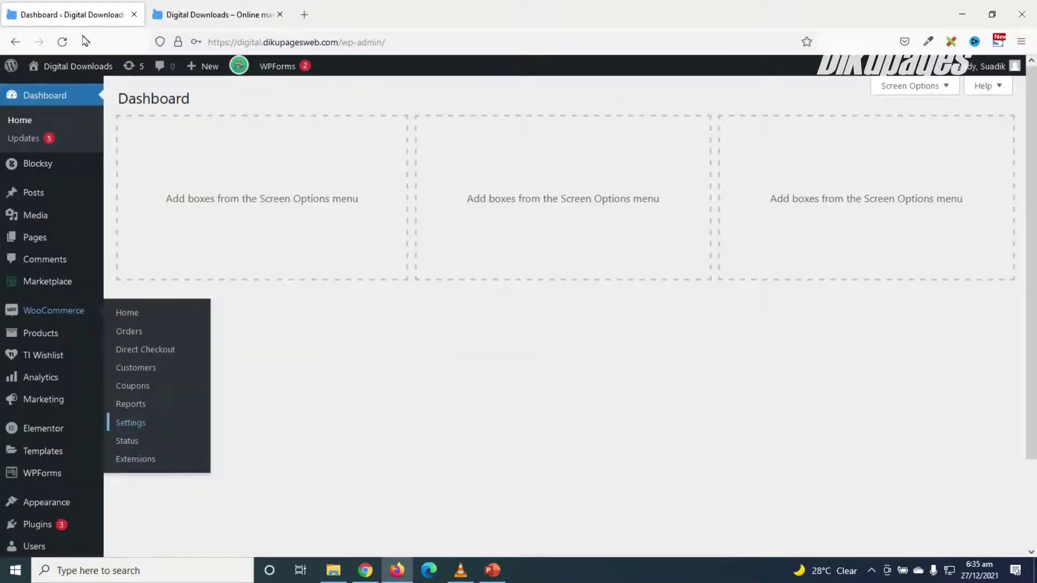
Step: Search plugins for 'sms', then install and activate SMS Alert Order Notifications
{"action": "mouse_move", "coordinate": [49, 532]}
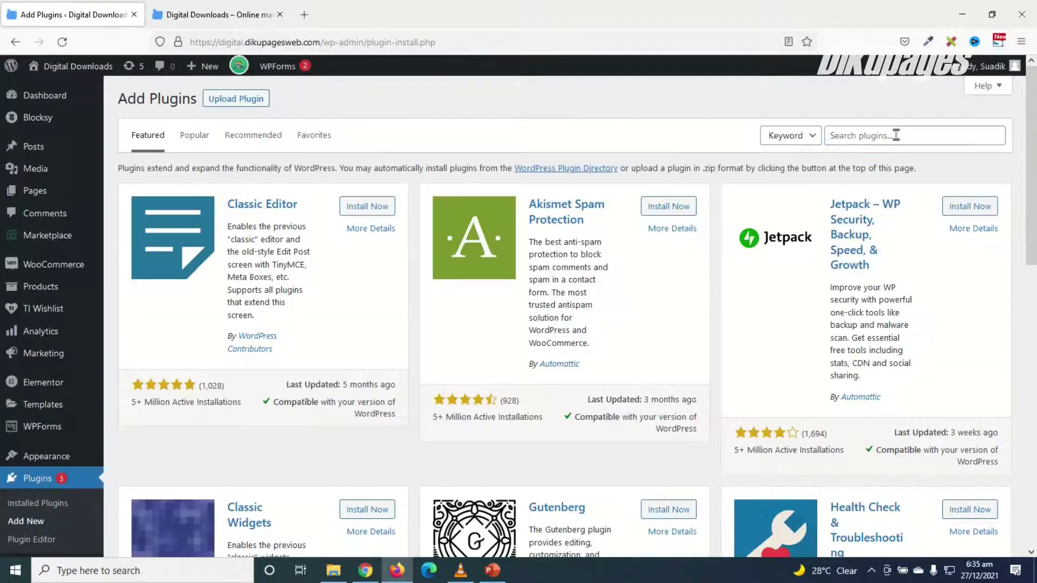
{"action": "left_click", "coordinate": [896, 135]}
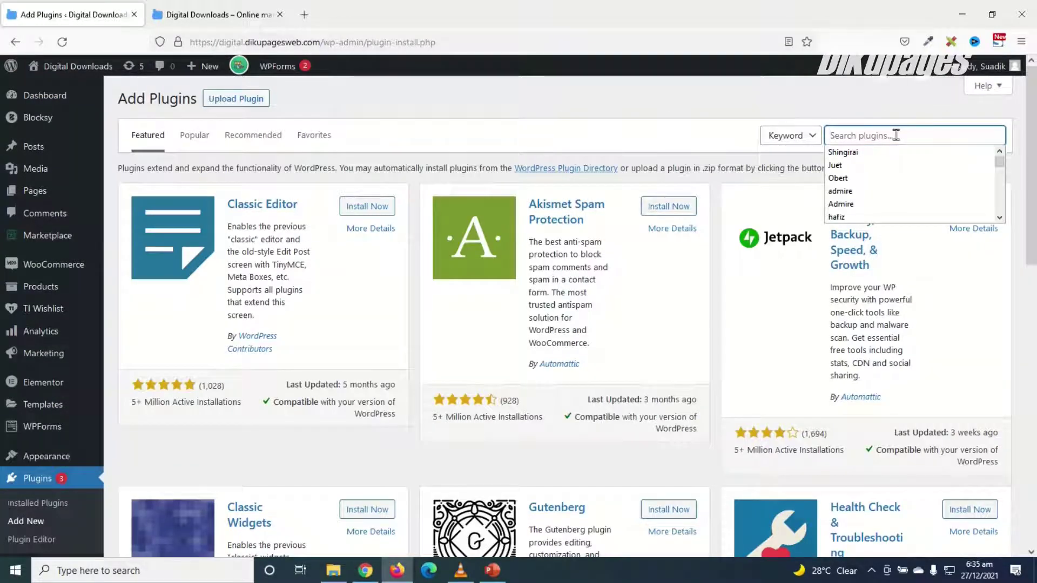
{"action": "type", "text": "sms alert"}
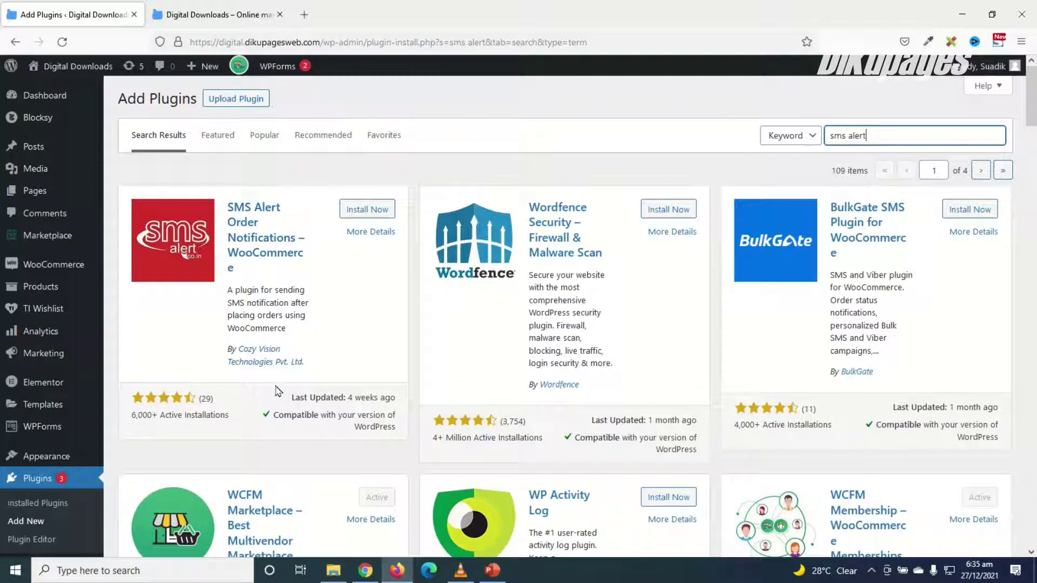
{"action": "left_click", "coordinate": [369, 209]}
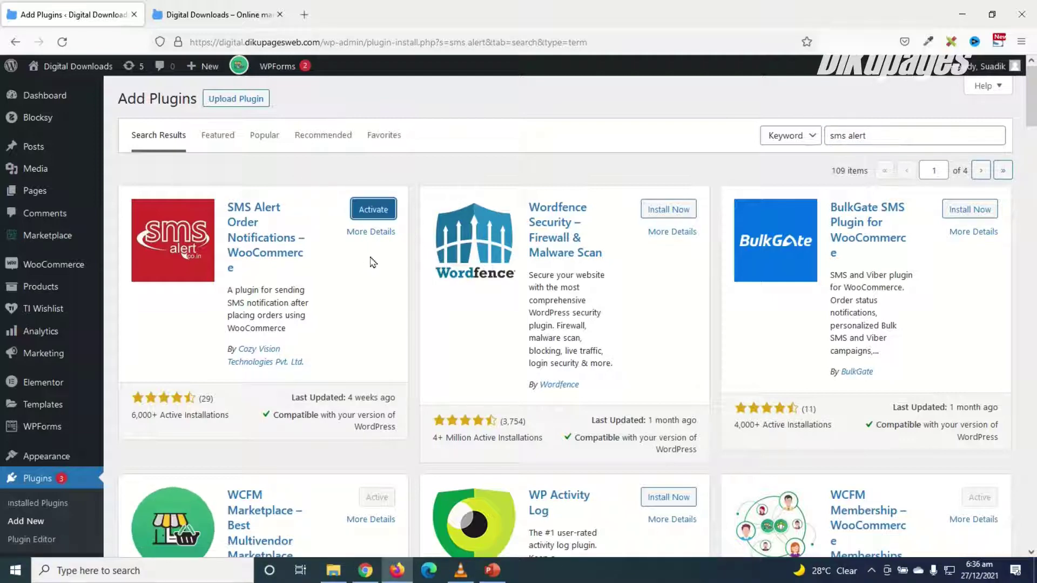
{"action": "left_click", "coordinate": [373, 209]}
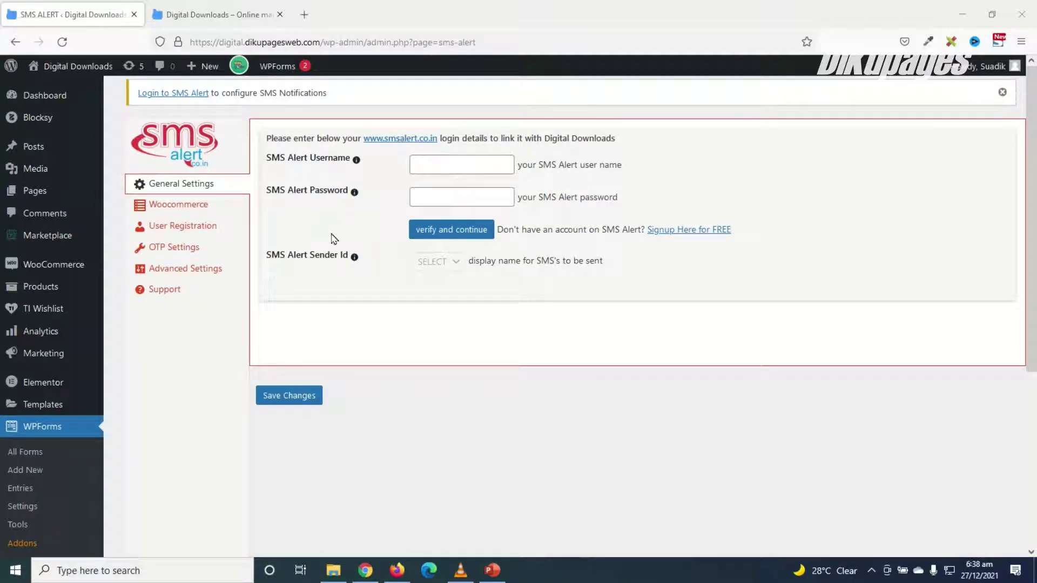
Step: Open the SMS Alert General Settings and go to its username and password fields
{"action": "mouse_move", "coordinate": [61, 264]}
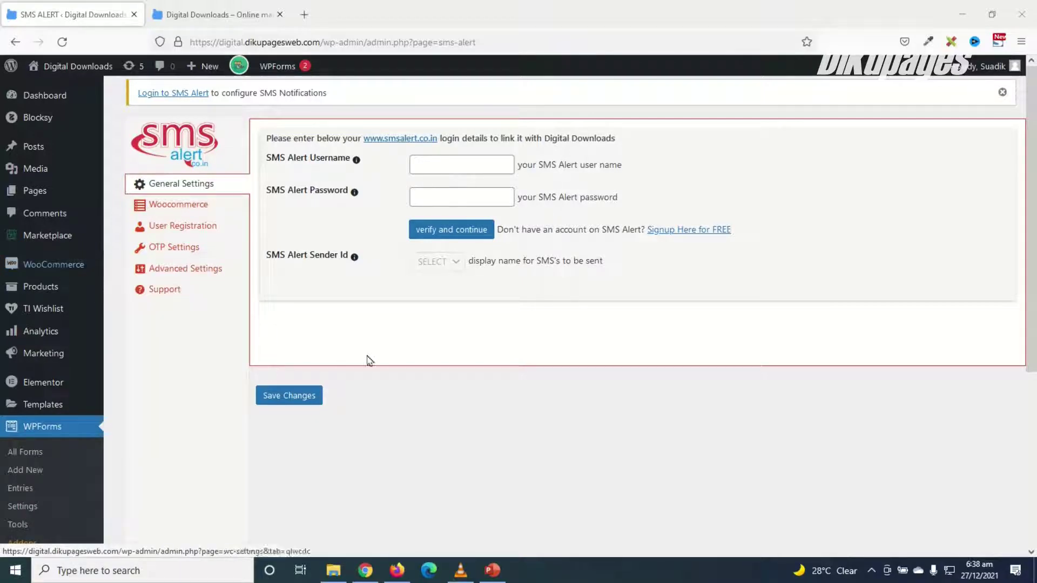
{"action": "left_click", "coordinate": [456, 162]}
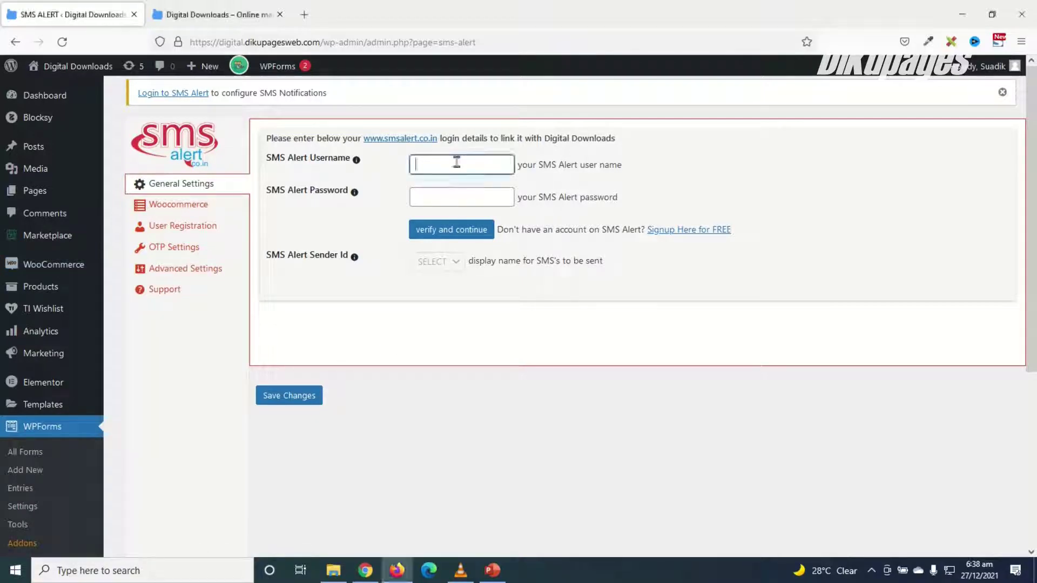
{"action": "left_click", "coordinate": [444, 193]}
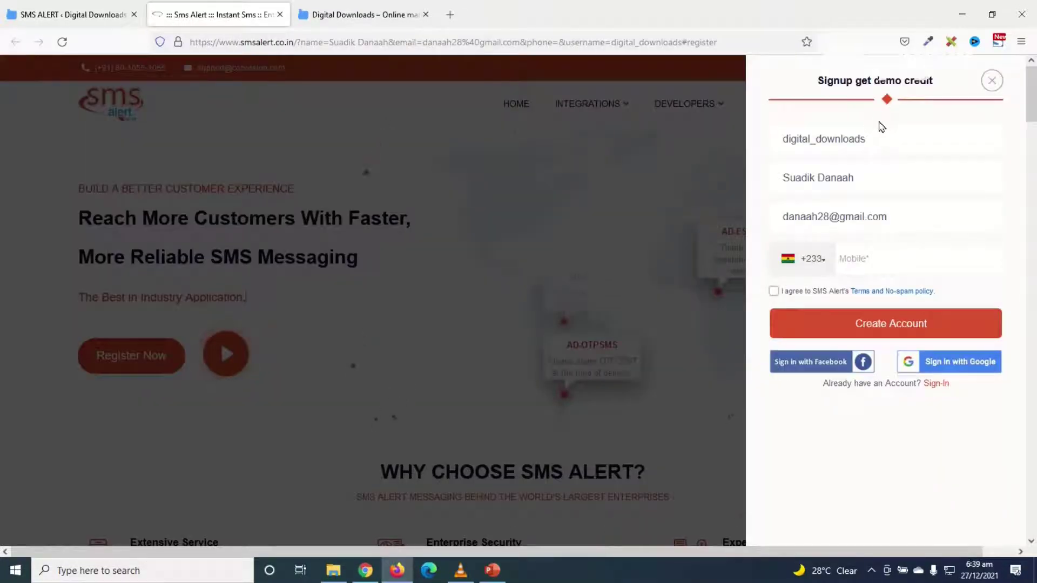
Step: Confirm the prefilled username and e-mail, paste the mobile number, accept the terms, and create the account
{"action": "left_click", "coordinate": [882, 140]}
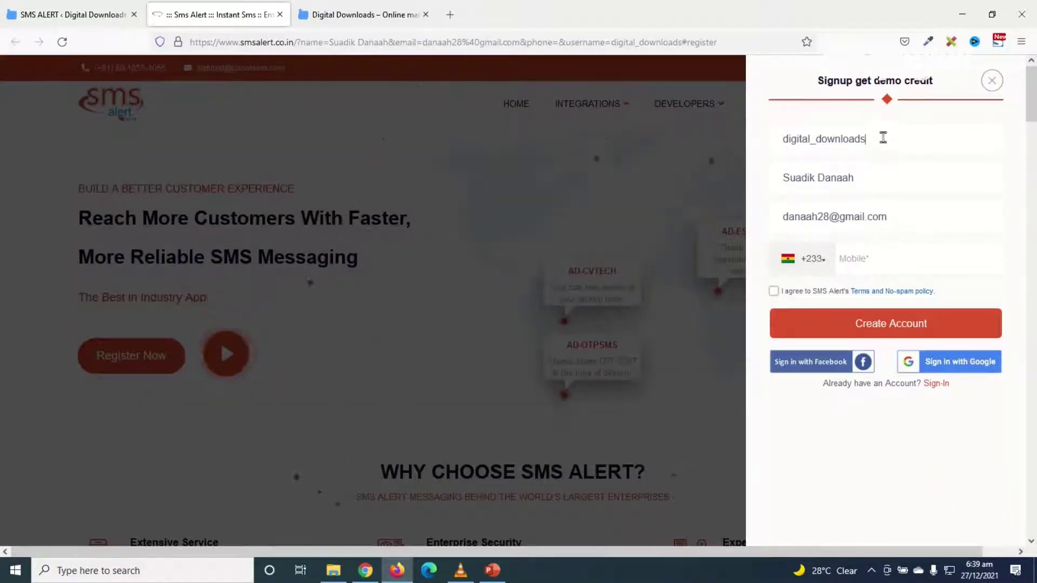
{"action": "left_click", "coordinate": [903, 212]}
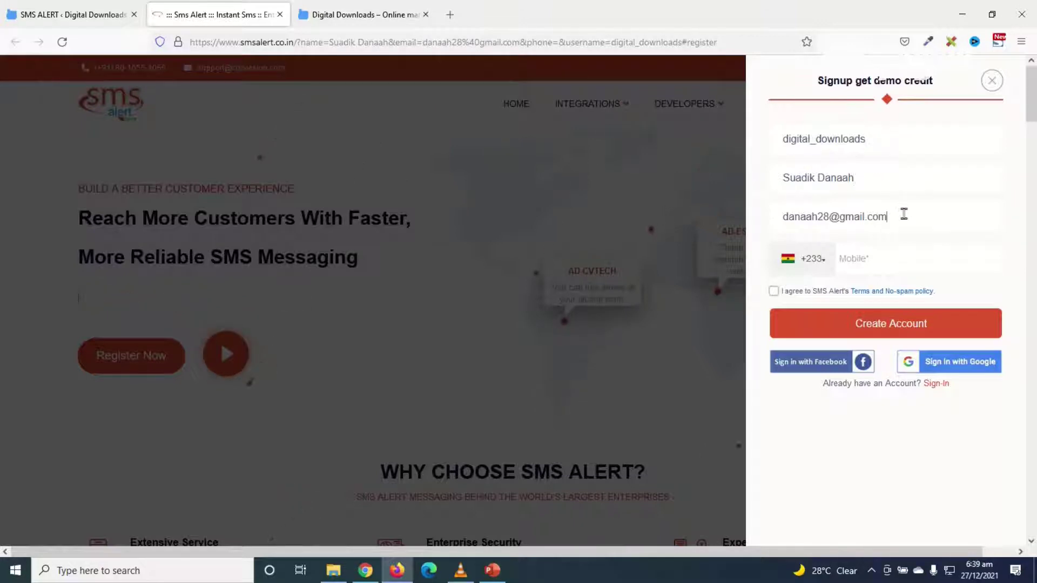
{"action": "left_click", "coordinate": [871, 264]}
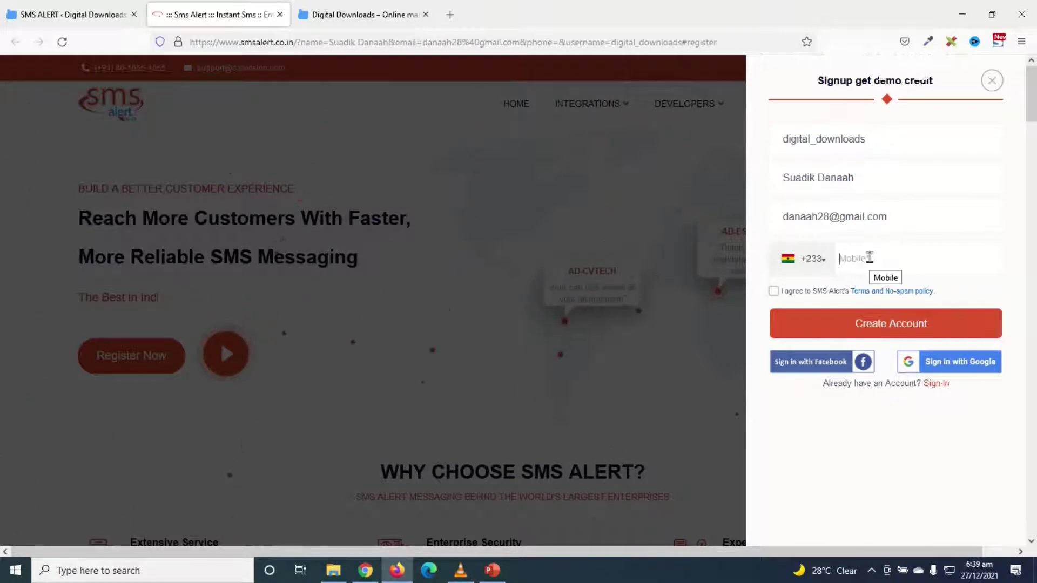
{"action": "key", "text": "ctrl+v"}
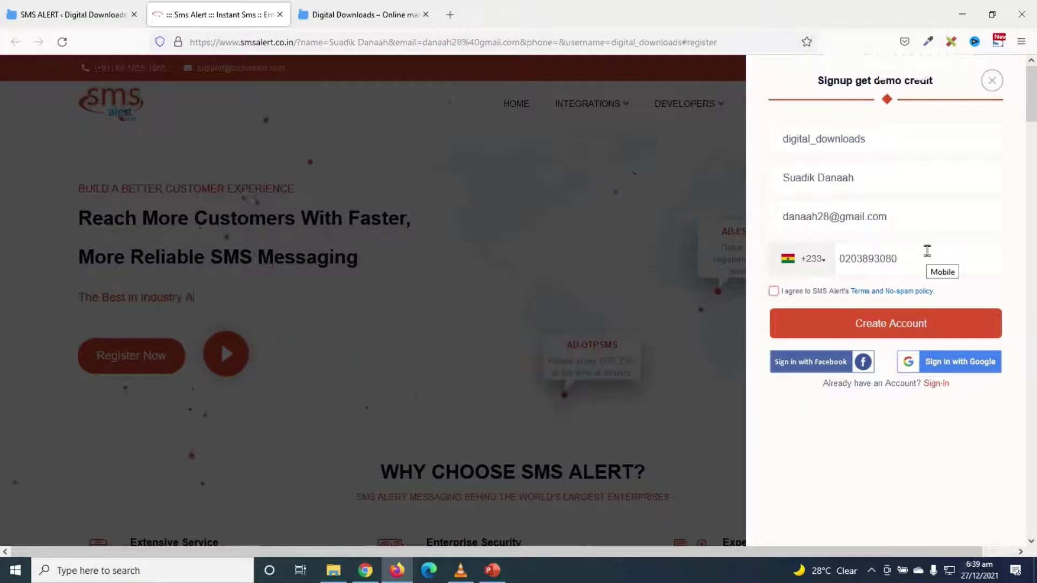
{"action": "left_click", "coordinate": [774, 292]}
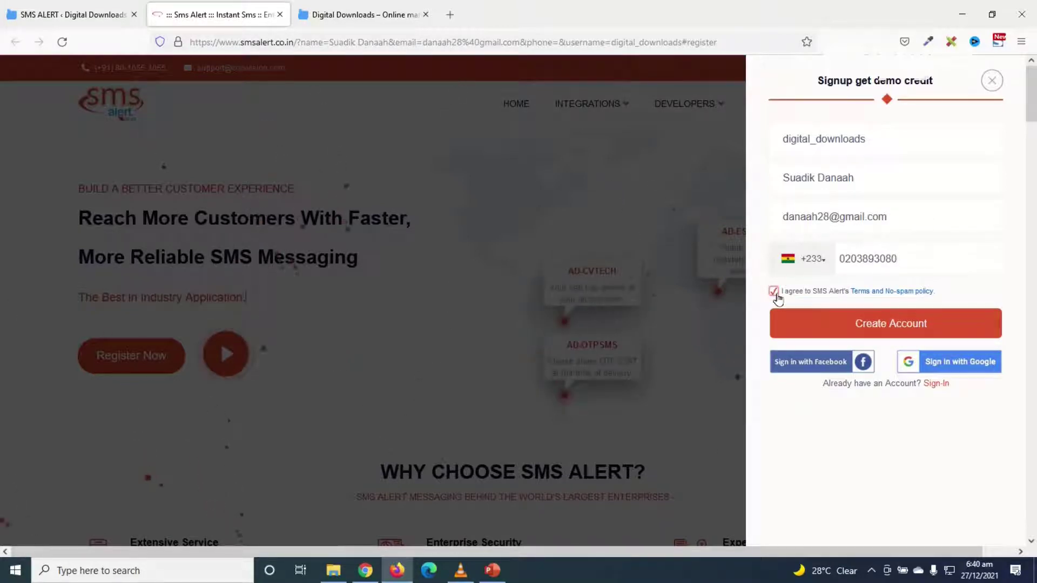
{"action": "left_click", "coordinate": [908, 326]}
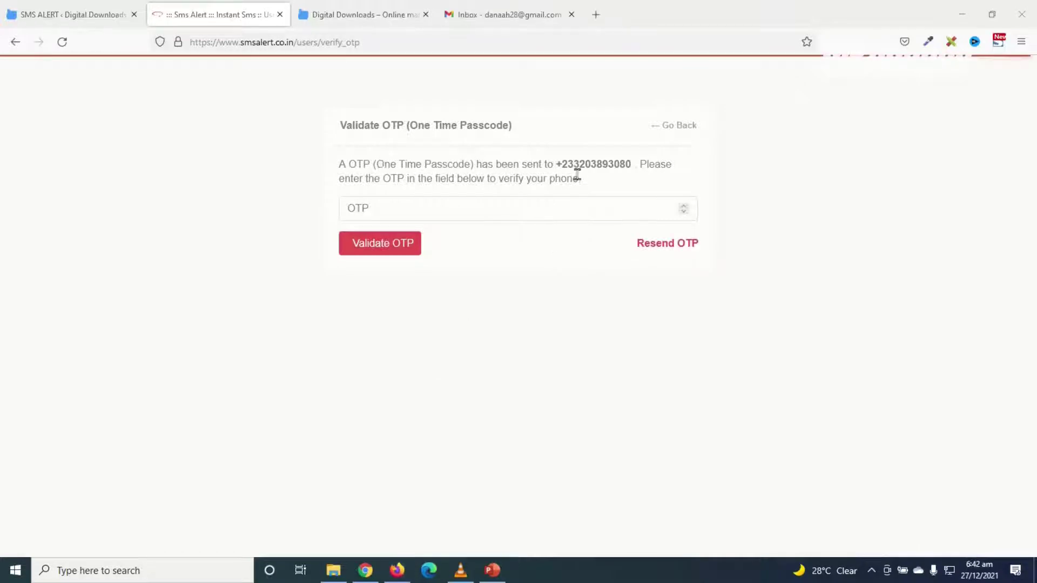
Step: Enter the one-time passcode sent to the phone and validate it to reach the dashboard
{"action": "left_click_drag", "start_coordinate": [573, 164], "coordinate": [632, 164]}
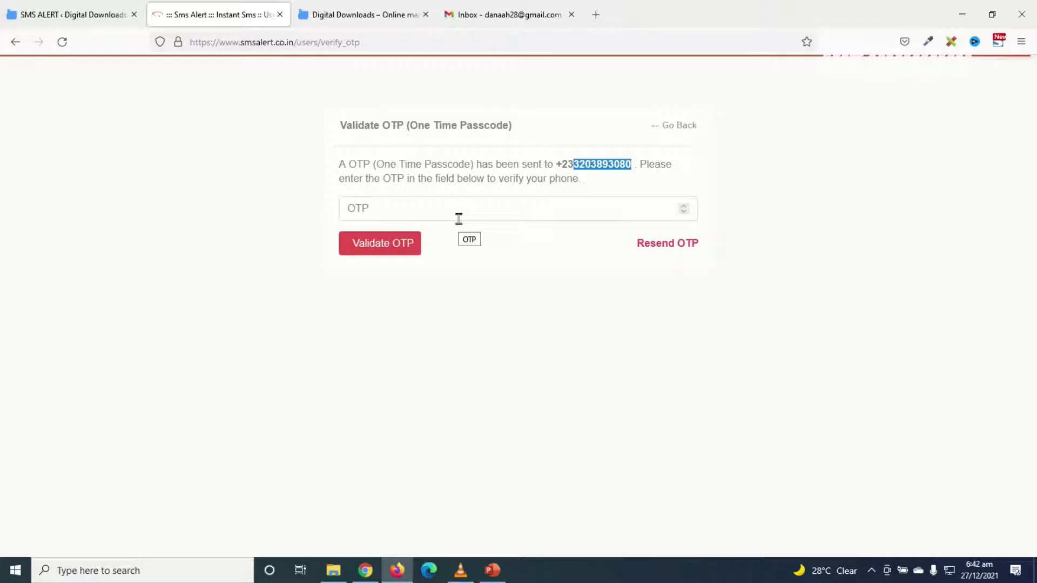
{"action": "left_click", "coordinate": [411, 209]}
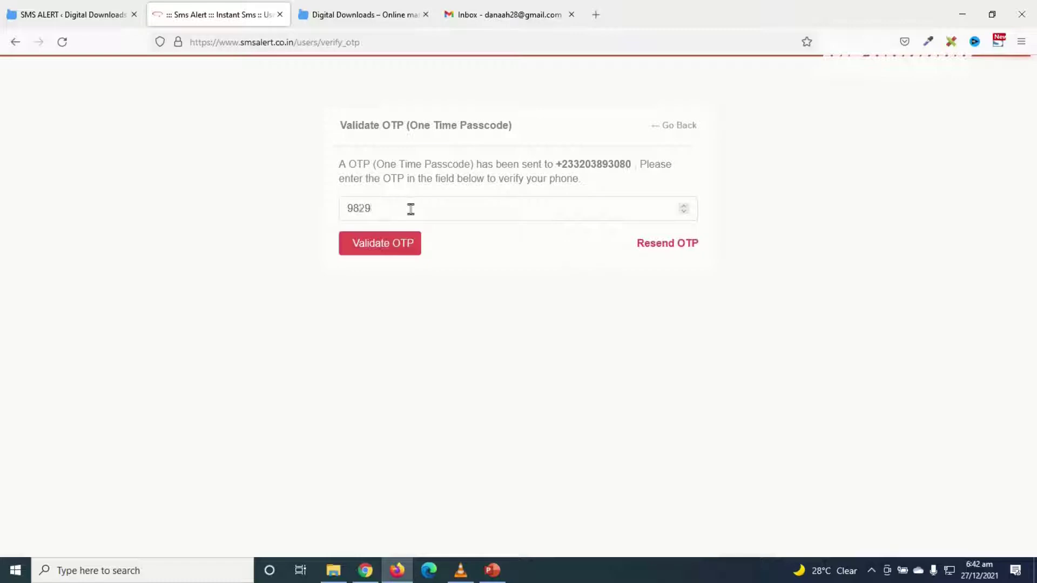
{"action": "left_click", "coordinate": [391, 252]}
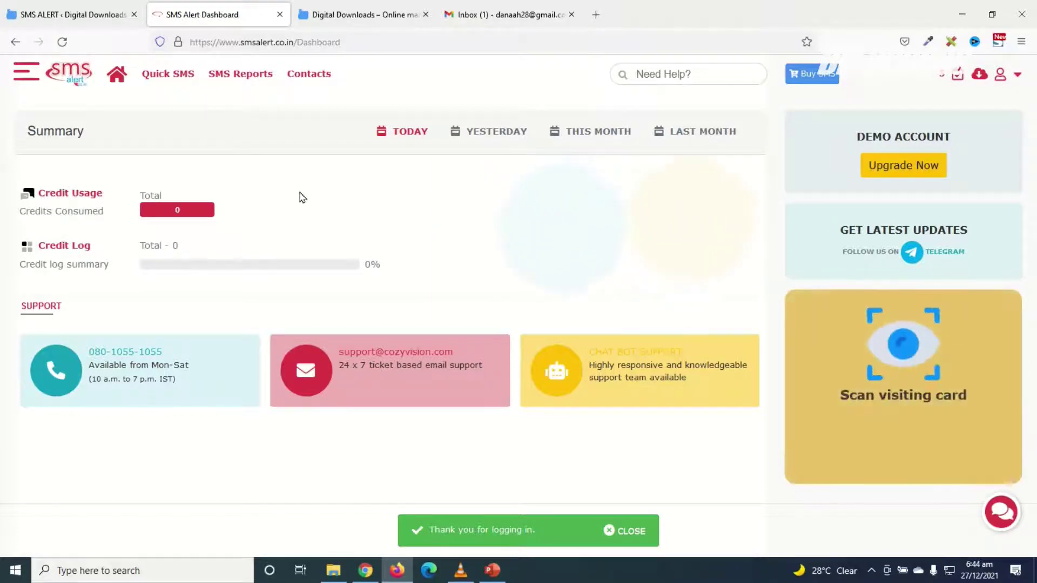
Step: Copy the account username from the SMS Alert signup email in Gmail into the plugin's Username field
{"action": "left_click", "coordinate": [85, 19]}
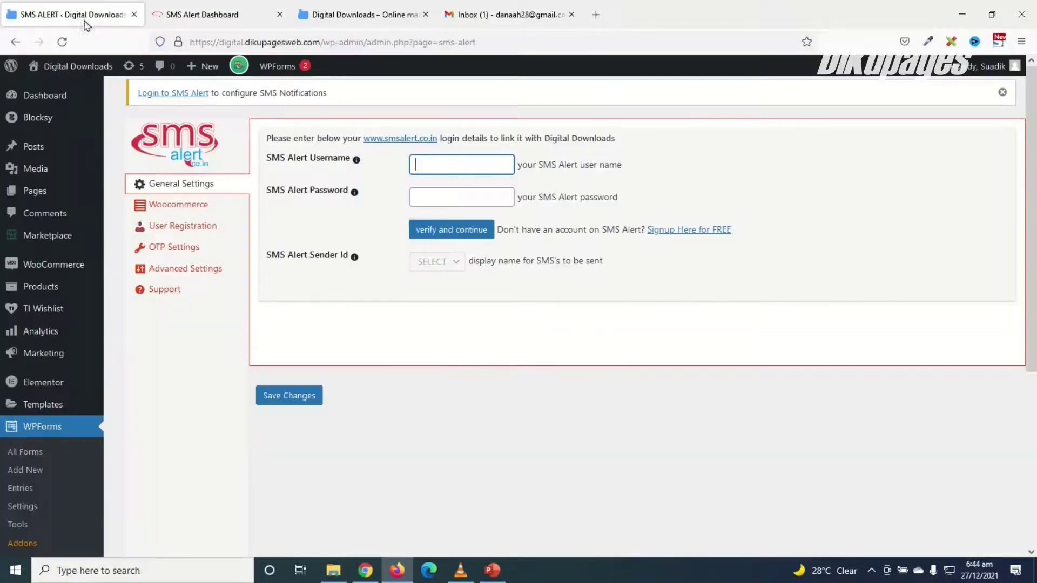
{"action": "left_click", "coordinate": [499, 17]}
{"action": "left_click", "coordinate": [216, 144]}
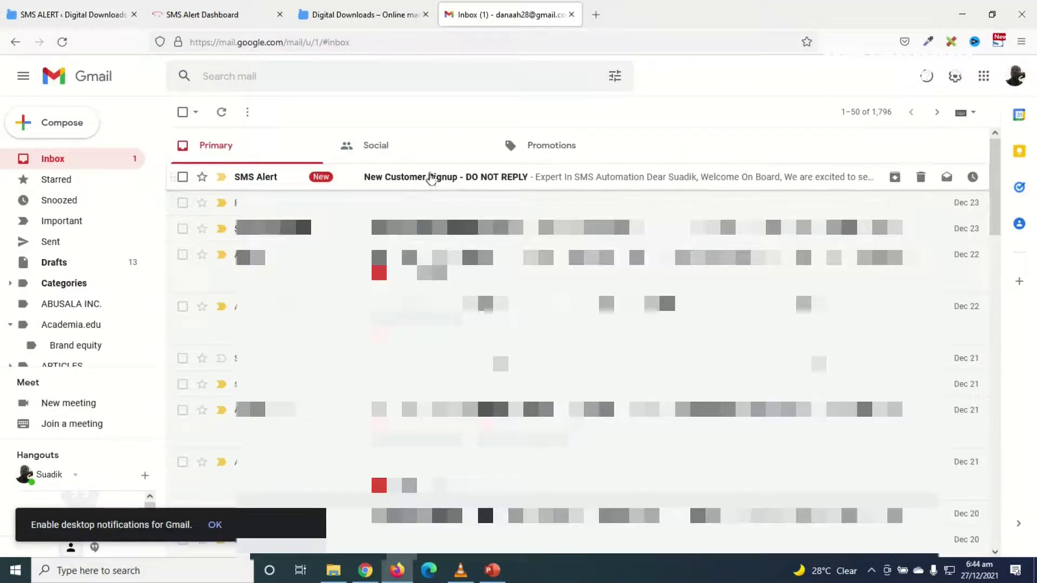
{"action": "left_click", "coordinate": [427, 186]}
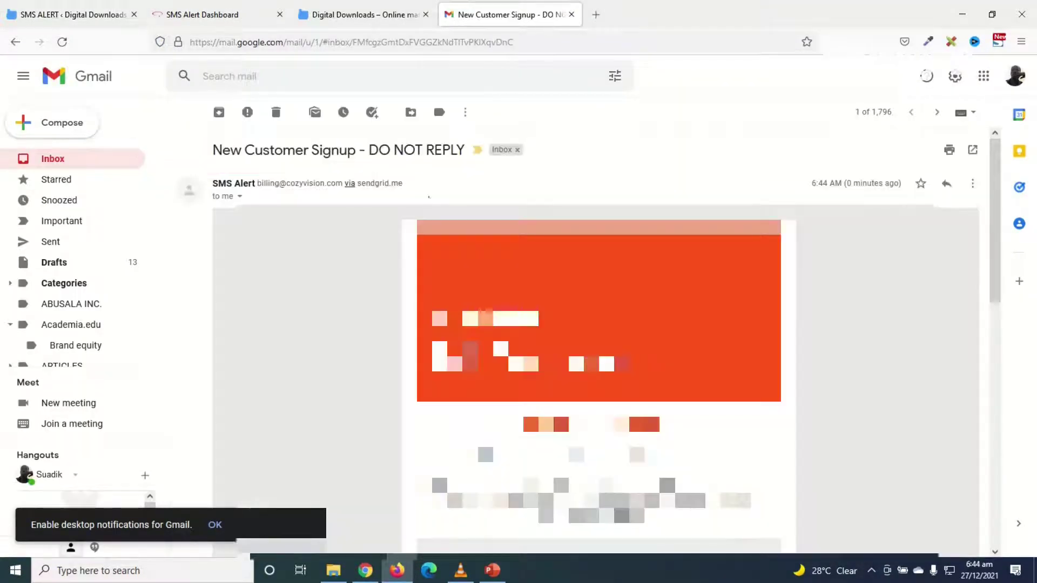
{"action": "scroll", "coordinate": [581, 318], "scroll_direction": "down", "scroll_amount": 3}
{"action": "scroll", "coordinate": [583, 319], "scroll_direction": "down", "scroll_amount": 4}
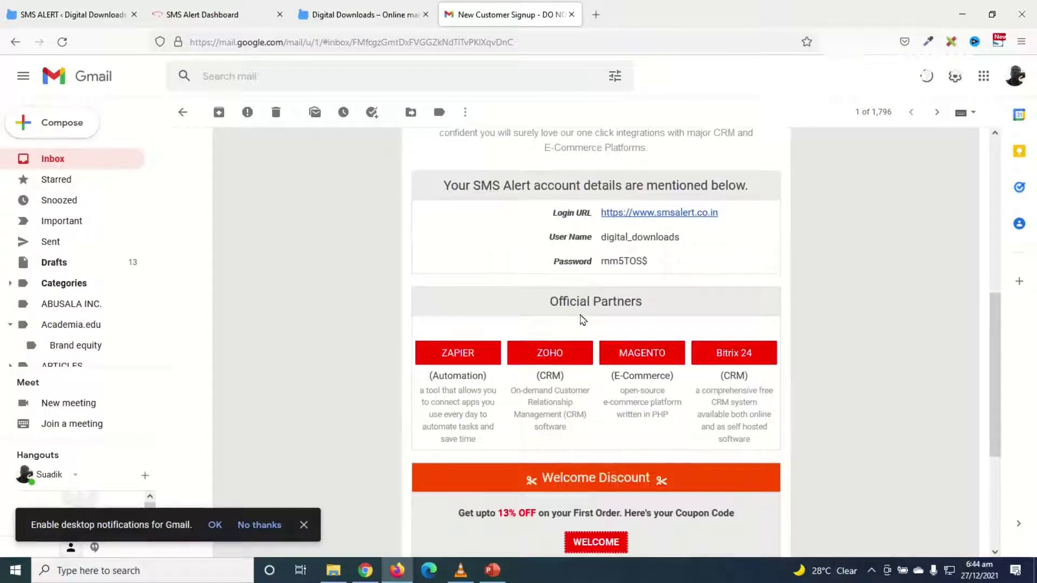
{"action": "left_click_drag", "start_coordinate": [604, 237], "coordinate": [676, 237]}
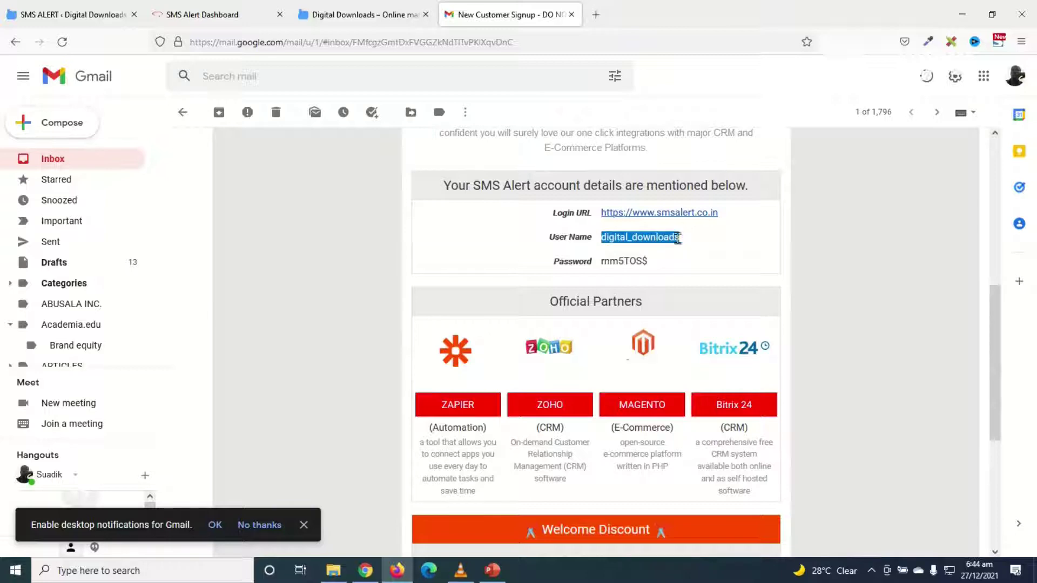
{"action": "right_click", "coordinate": [675, 240]}
{"action": "left_click", "coordinate": [688, 254]}
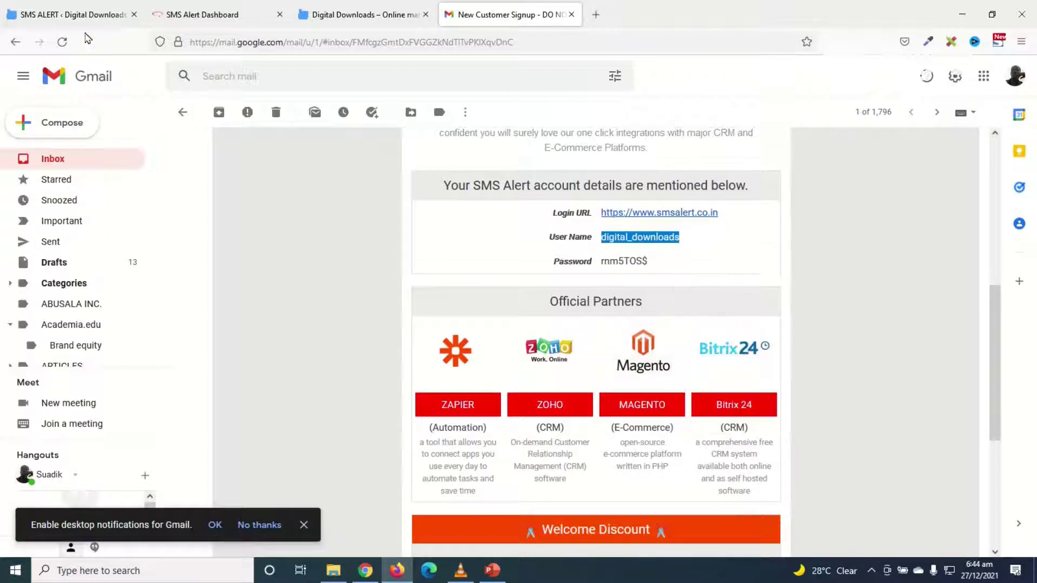
{"action": "left_click", "coordinate": [81, 14]}
{"action": "right_click", "coordinate": [443, 167]}
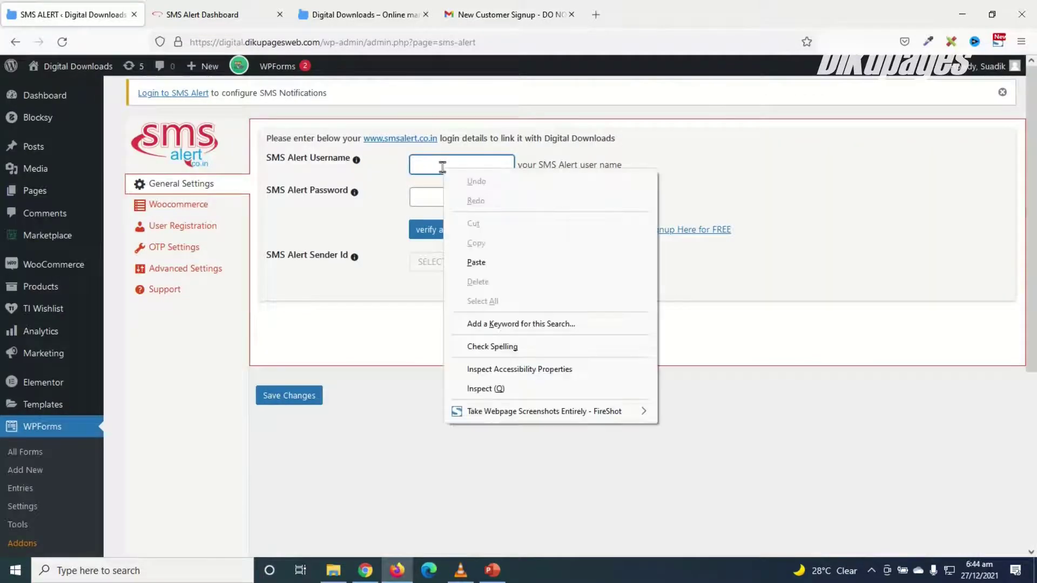
{"action": "left_click", "coordinate": [478, 262]}
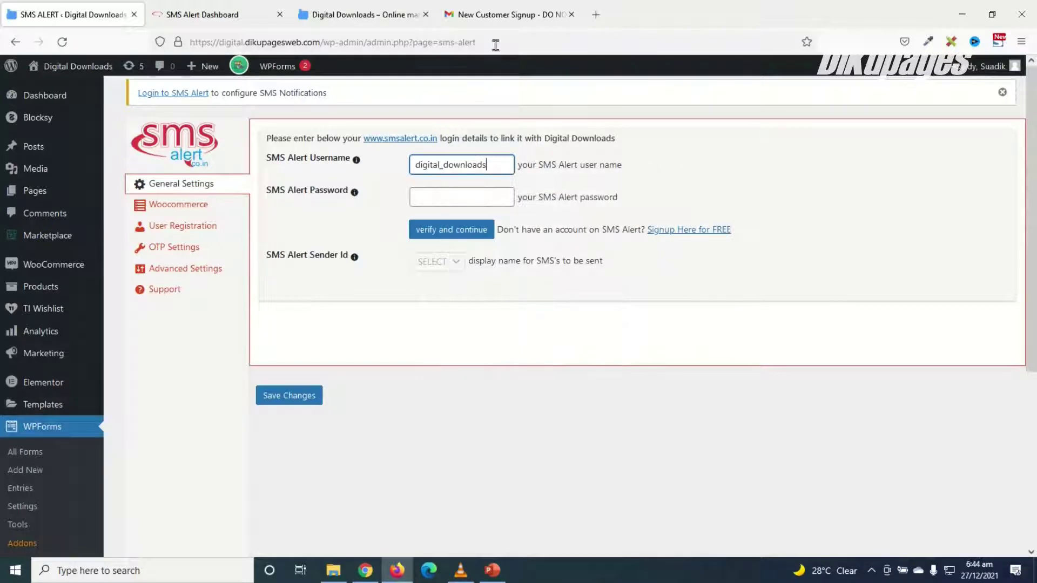
Step: Copy the emailed password into the SMS Alert Password field and verify the login
{"action": "left_click", "coordinate": [489, 15]}
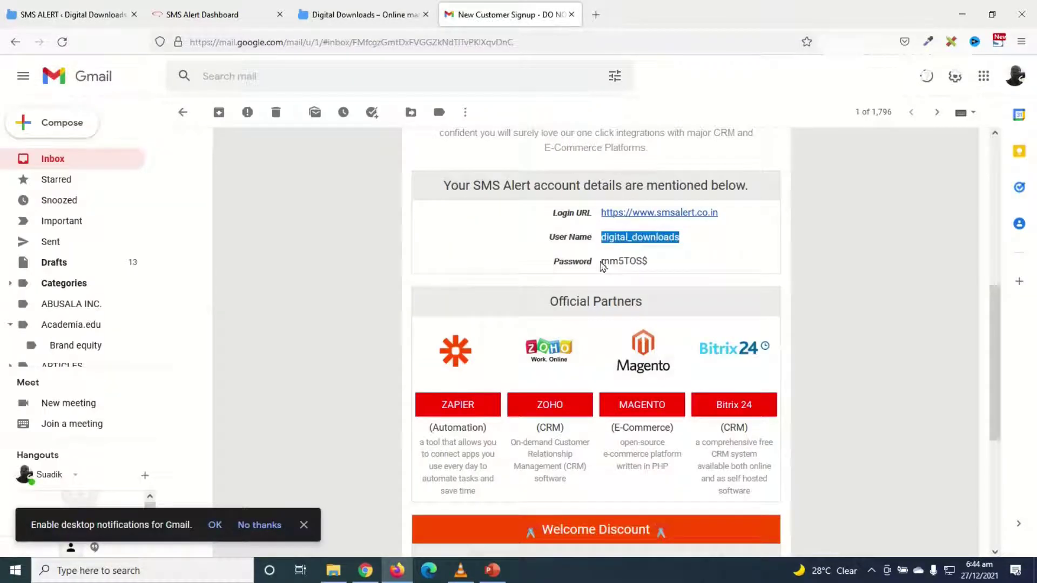
{"action": "left_click_drag", "start_coordinate": [601, 262], "coordinate": [652, 272]}
{"action": "right_click", "coordinate": [643, 263]}
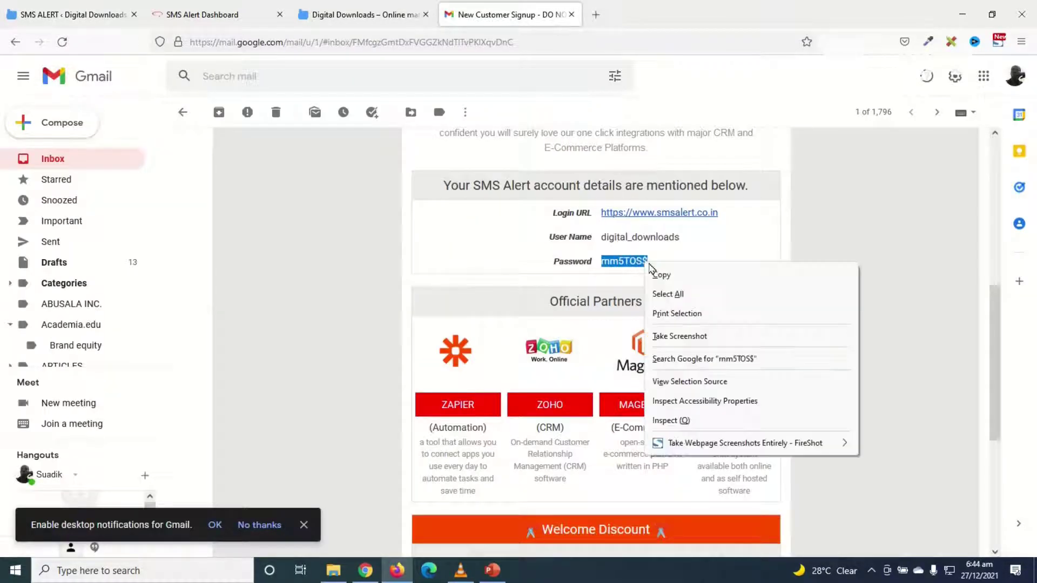
{"action": "left_click", "coordinate": [662, 277]}
{"action": "left_click", "coordinate": [92, 13]}
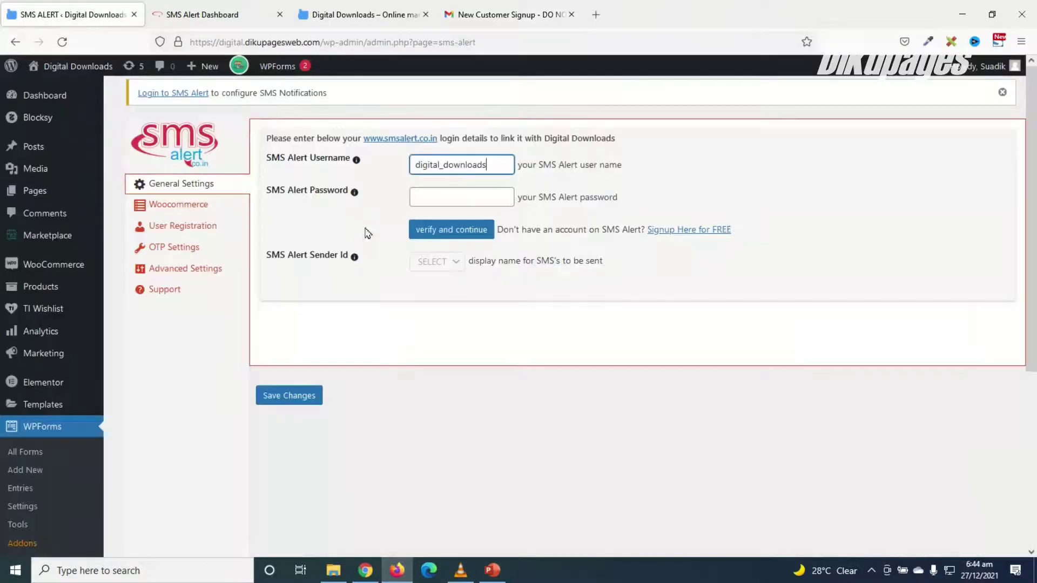
{"action": "right_click", "coordinate": [440, 197]}
{"action": "left_click", "coordinate": [473, 291]}
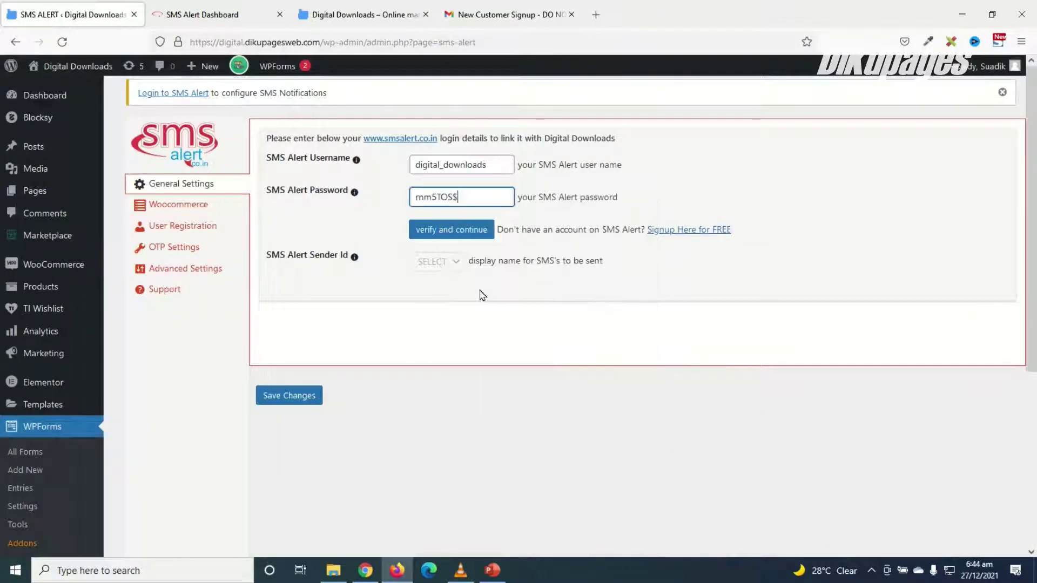
{"action": "left_click", "coordinate": [472, 230]}
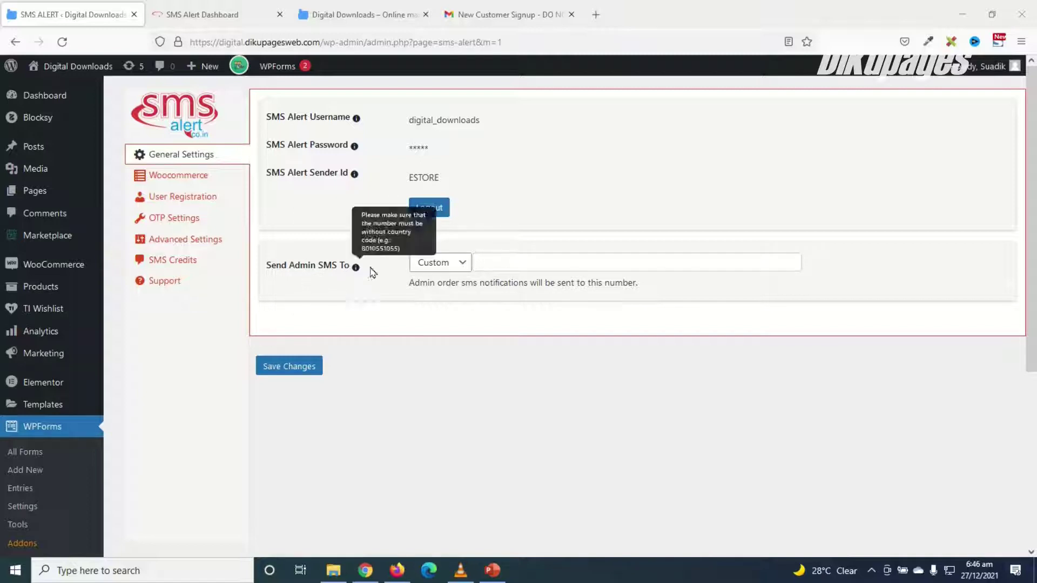
Step: Add the admin phone number under Send Admin SMS To and save the settings
{"action": "left_click", "coordinate": [501, 262]}
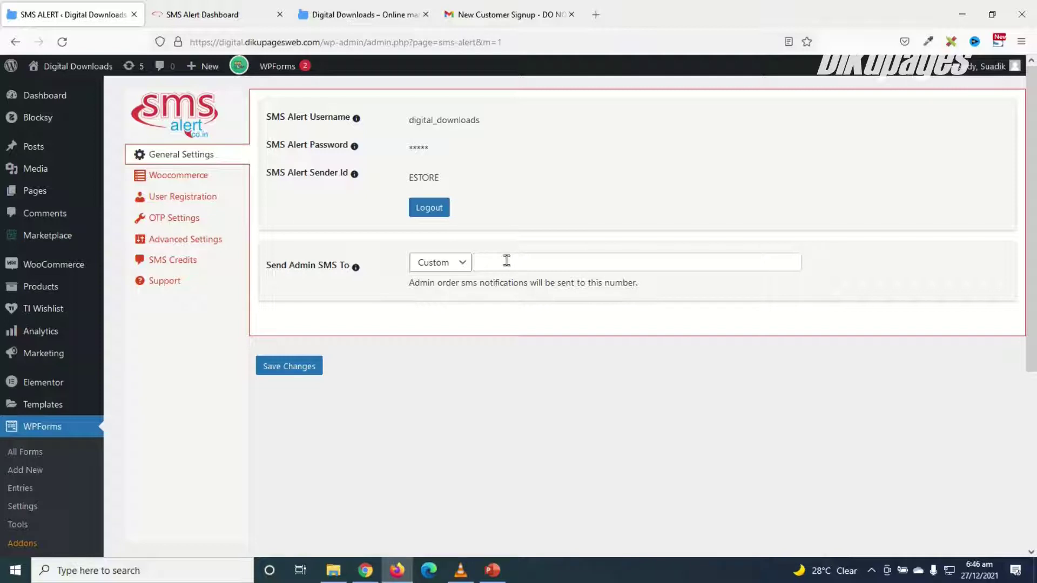
{"action": "key", "text": "ctrl+v"}
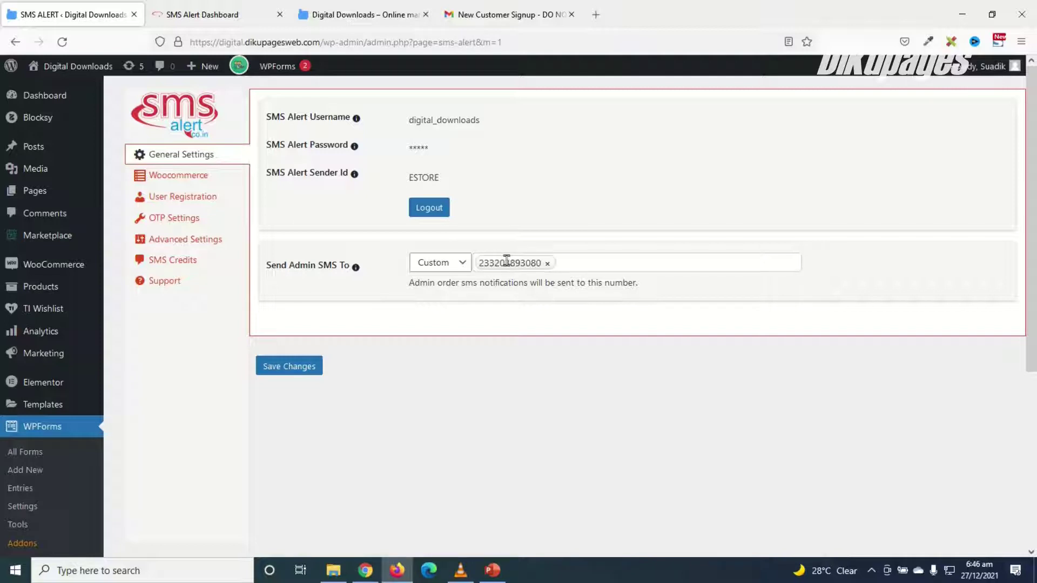
{"action": "left_click", "coordinate": [278, 367]}
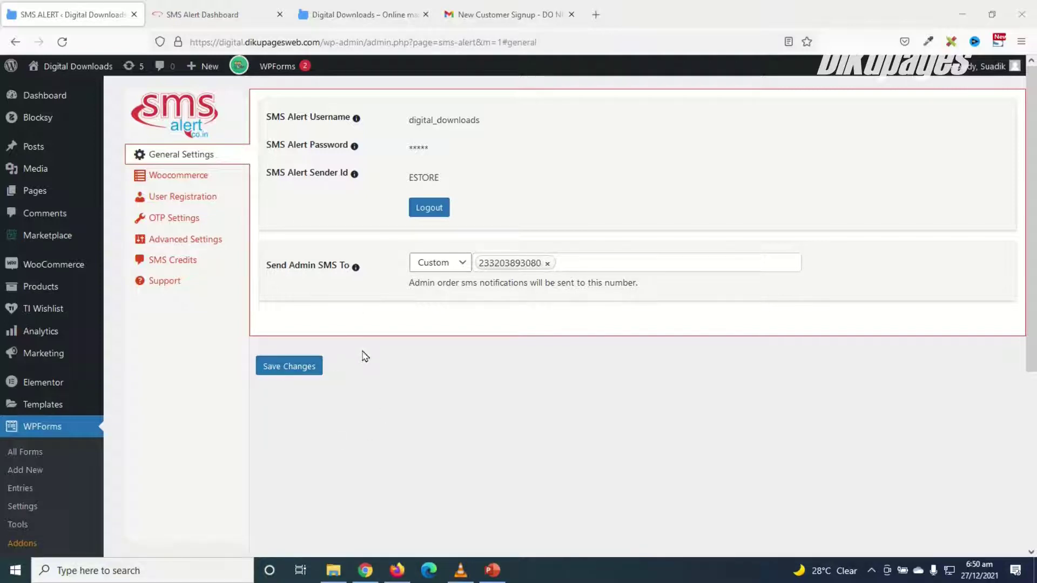
Step: Untick customer SMS for new order notes in SMS Alert's Woocommerce settings, review the other tabs, and save
{"action": "left_click", "coordinate": [173, 182]}
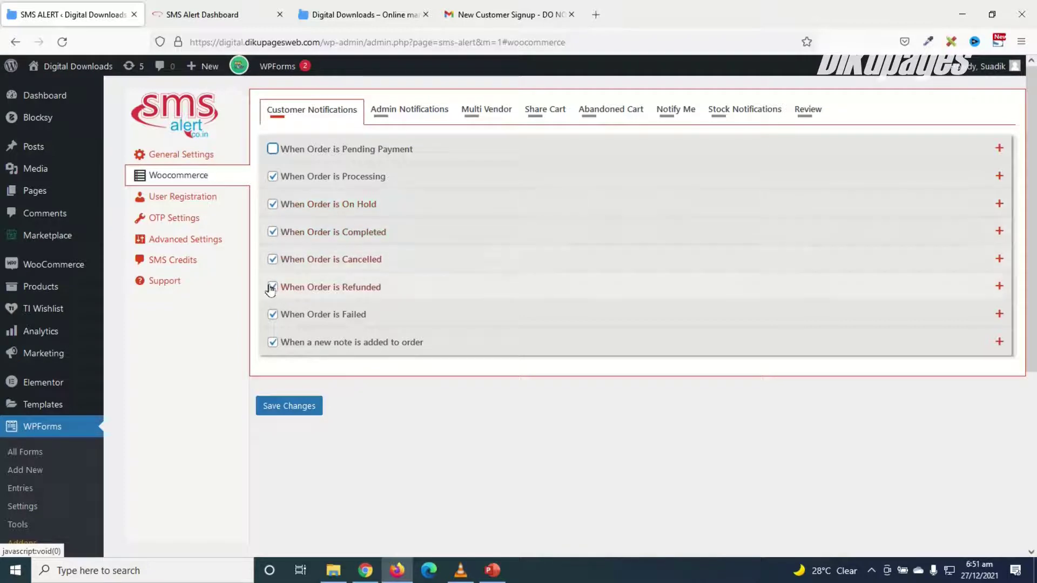
{"action": "left_click", "coordinate": [272, 343]}
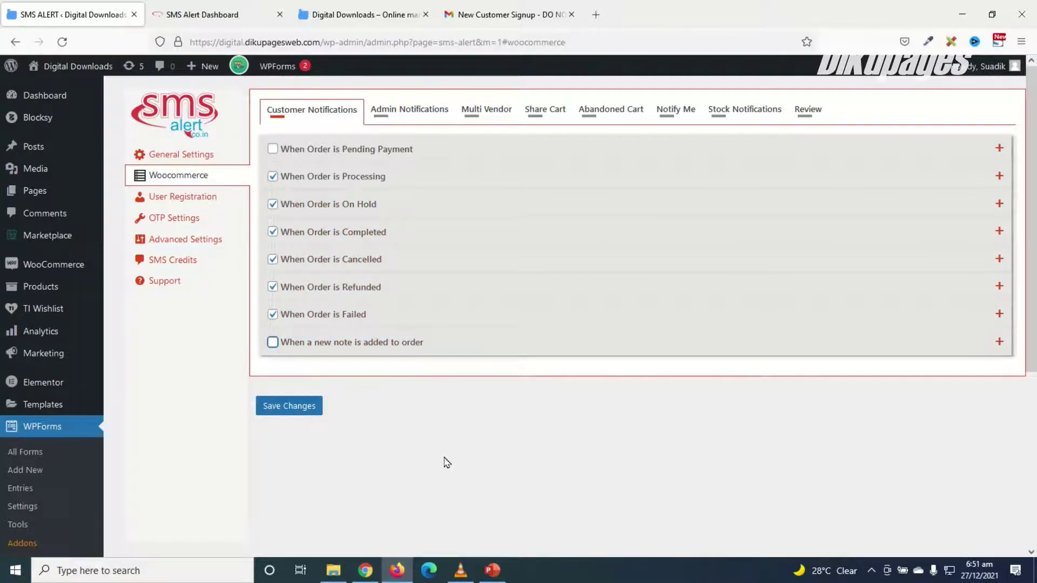
{"action": "left_click", "coordinate": [406, 110]}
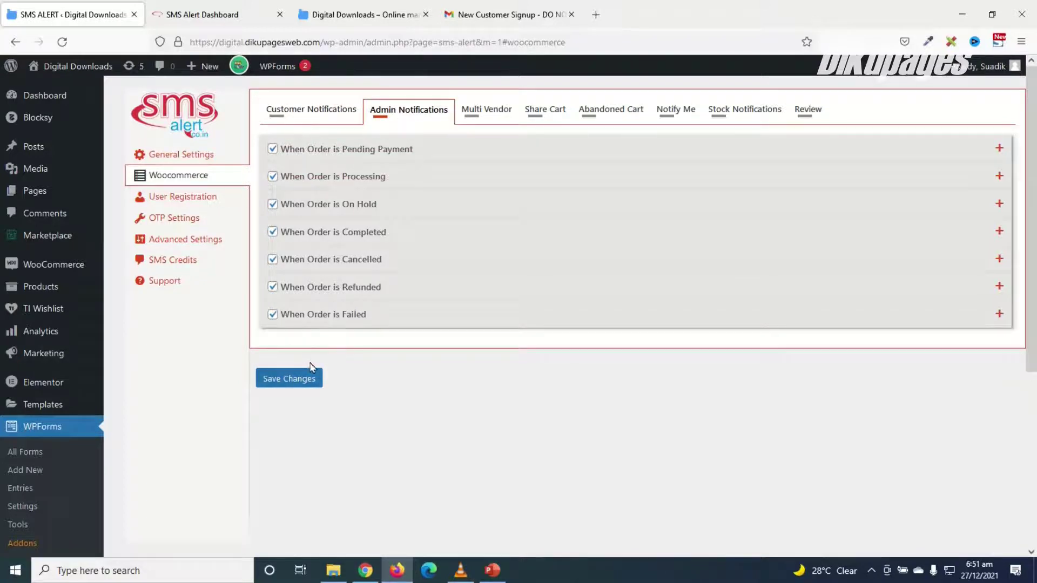
{"action": "left_click", "coordinate": [484, 113]}
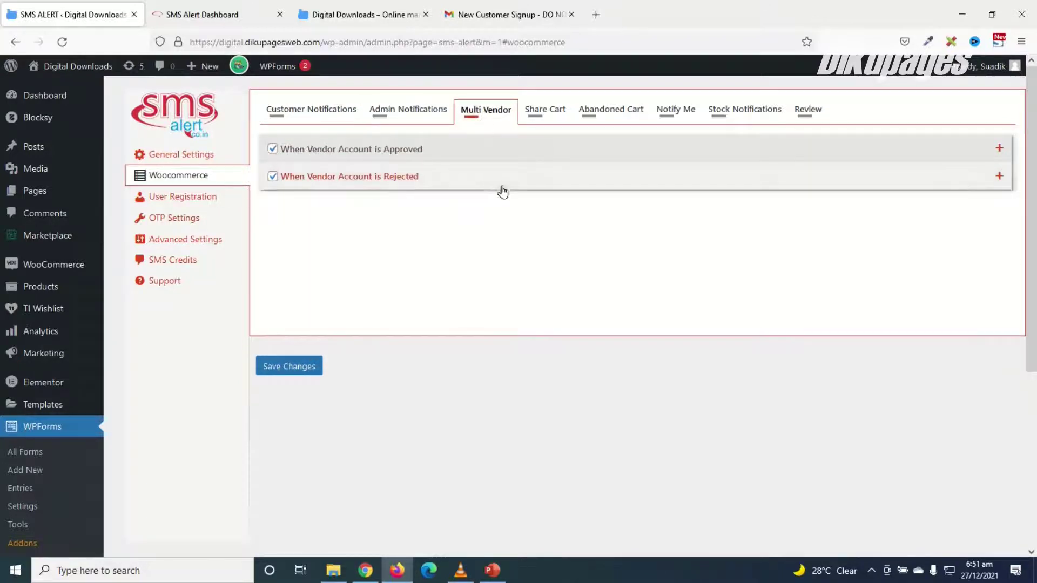
{"action": "left_click", "coordinate": [542, 110]}
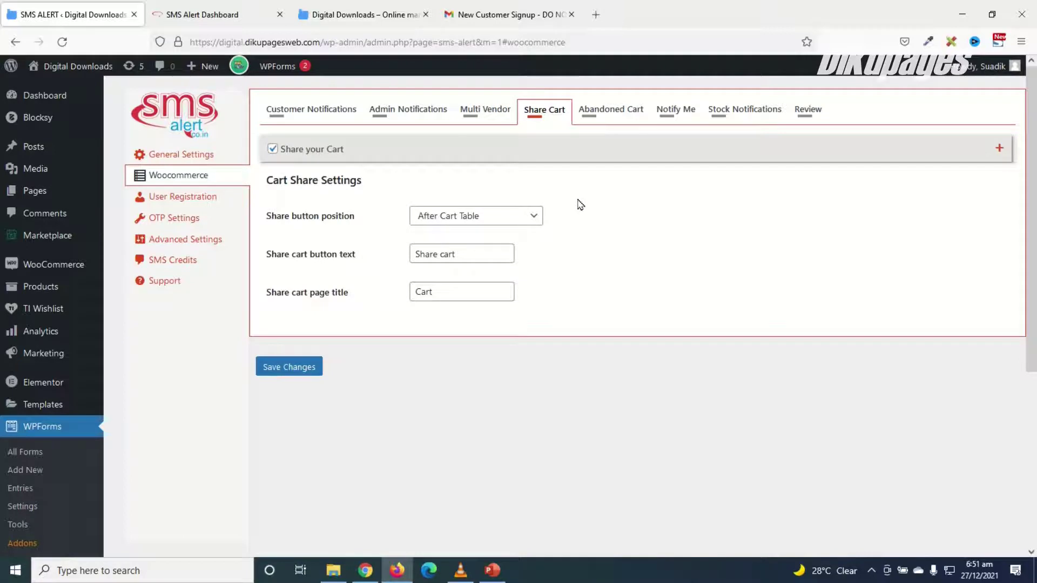
{"action": "left_click", "coordinate": [610, 111]}
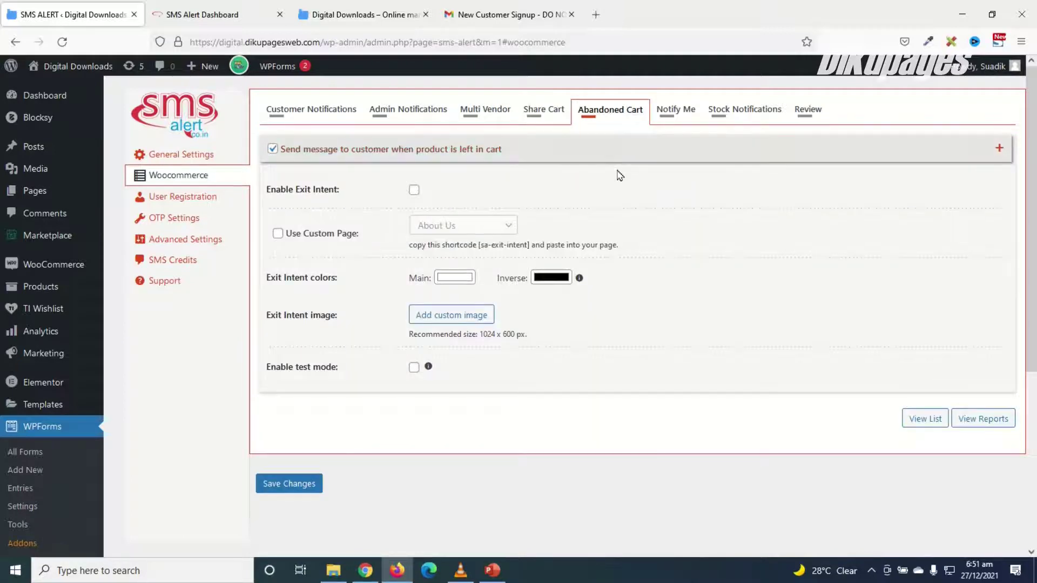
{"action": "left_click", "coordinate": [727, 111]}
{"action": "left_click", "coordinate": [298, 112]}
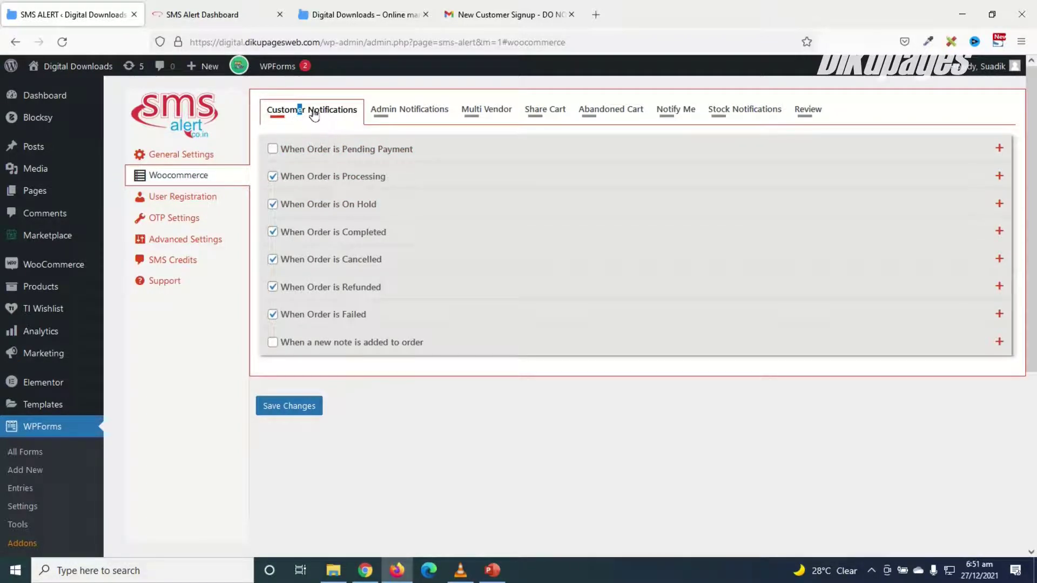
{"action": "left_click", "coordinate": [400, 118]}
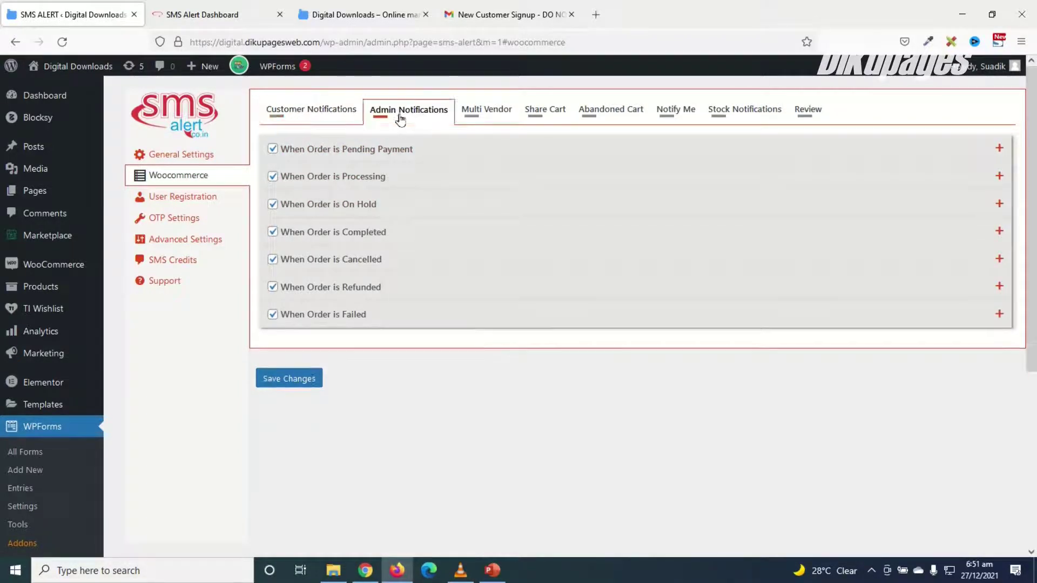
{"action": "left_click", "coordinate": [312, 110]}
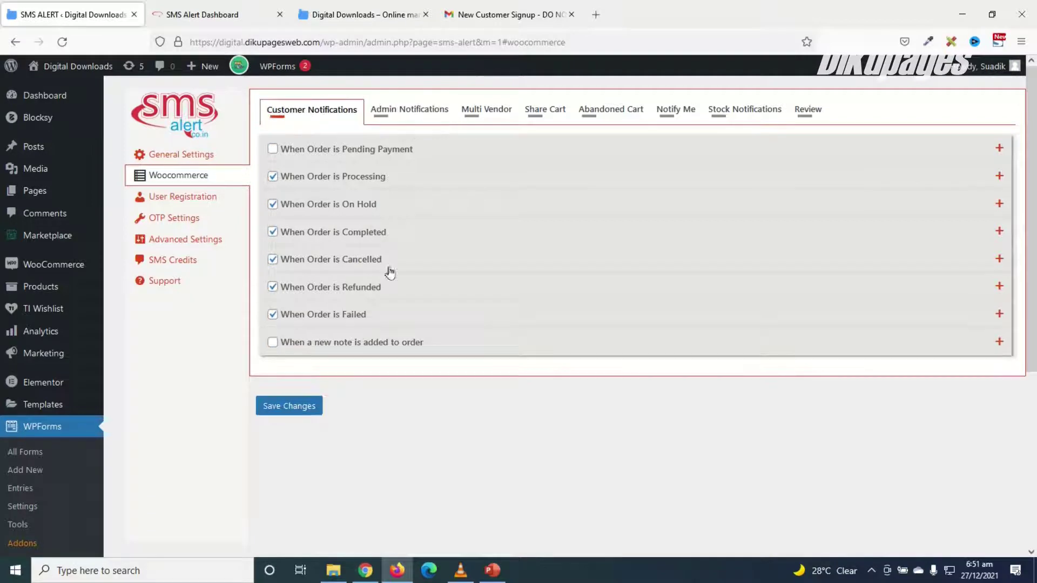
{"action": "left_click", "coordinate": [289, 407]}
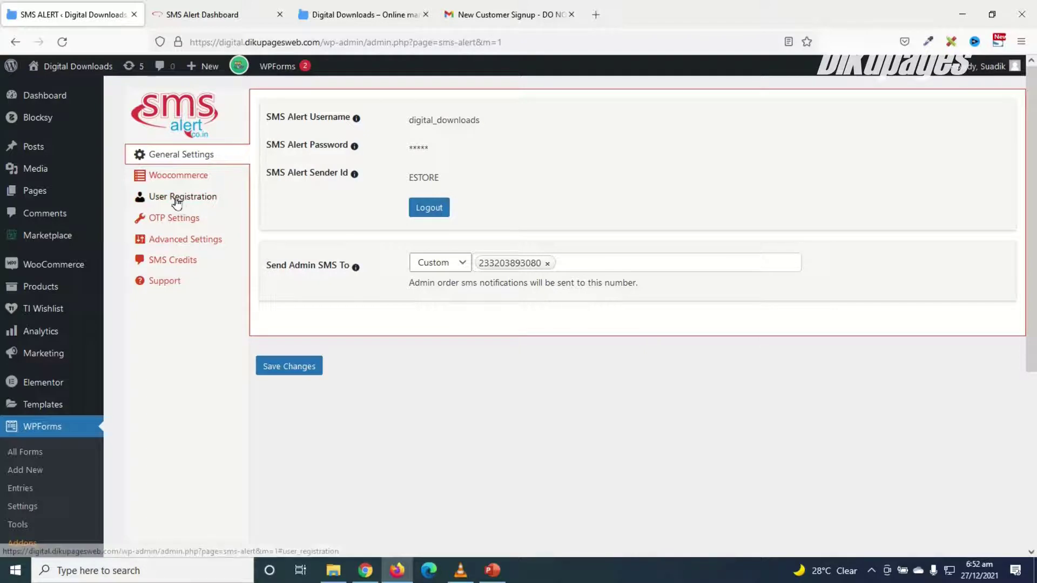
Step: Review the User Registration SMS settings, then show the storefront's Featured Downloads in Chrome
{"action": "left_click", "coordinate": [173, 203]}
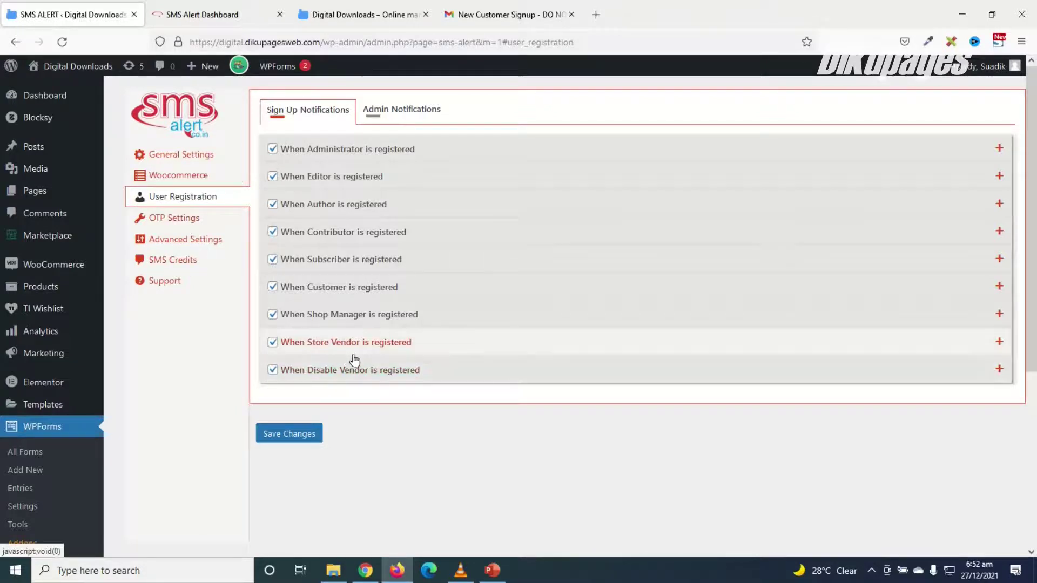
{"action": "left_click", "coordinate": [365, 570]}
{"action": "scroll", "coordinate": [410, 227], "scroll_direction": "down", "scroll_amount": 10}
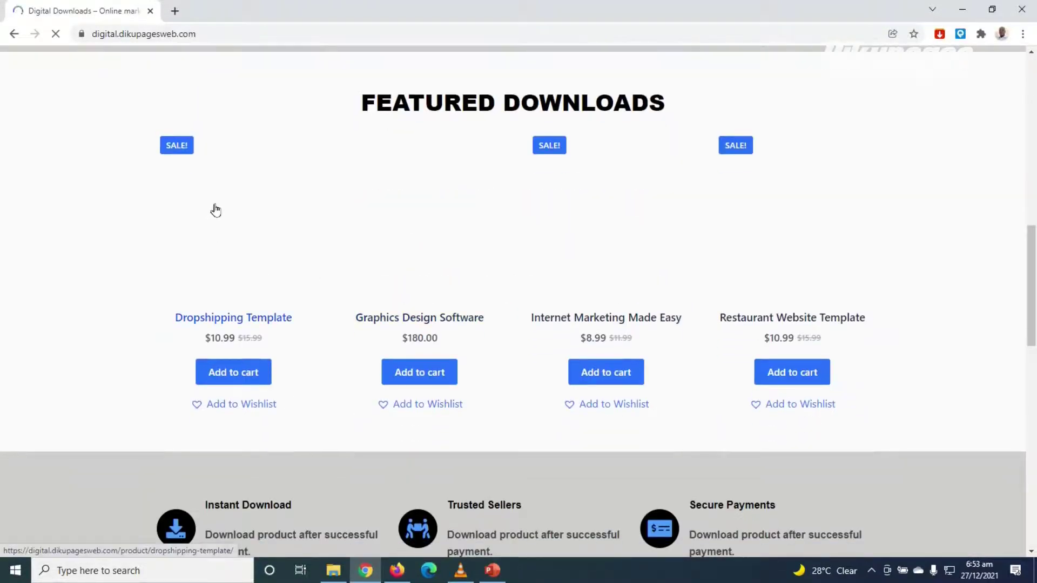
Step: Order the $10.99 Dropshipping Template, entering the billing first name, last name and phone at checkout
{"action": "left_click", "coordinate": [775, 410]}
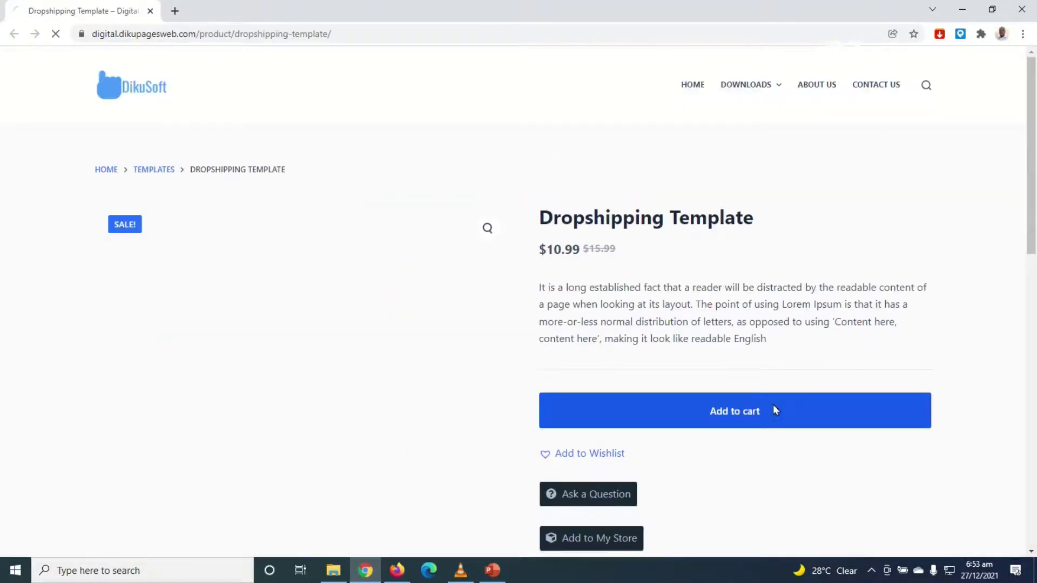
{"action": "left_click", "coordinate": [893, 236]}
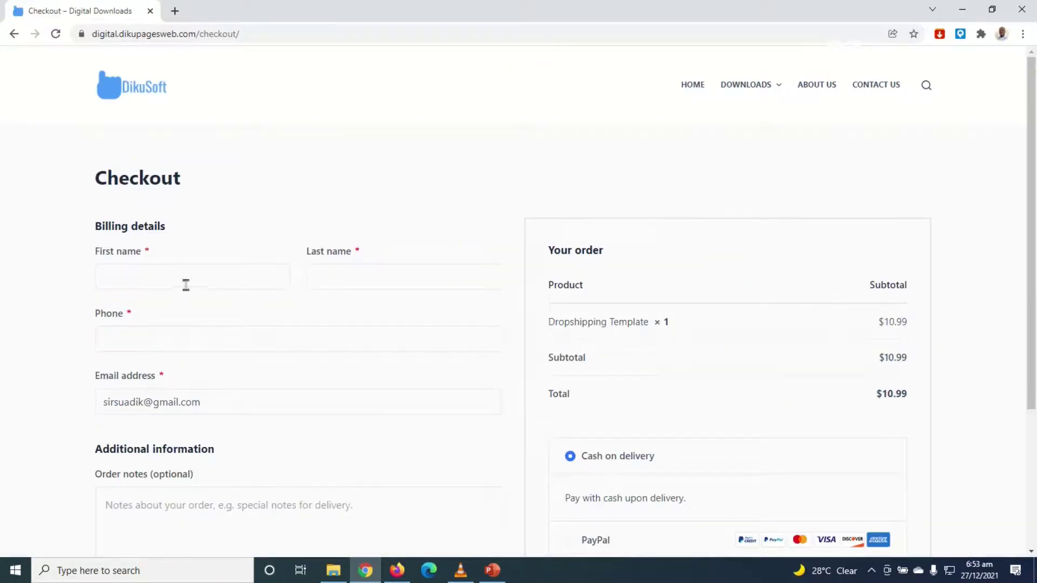
{"action": "left_click", "coordinate": [146, 271]}
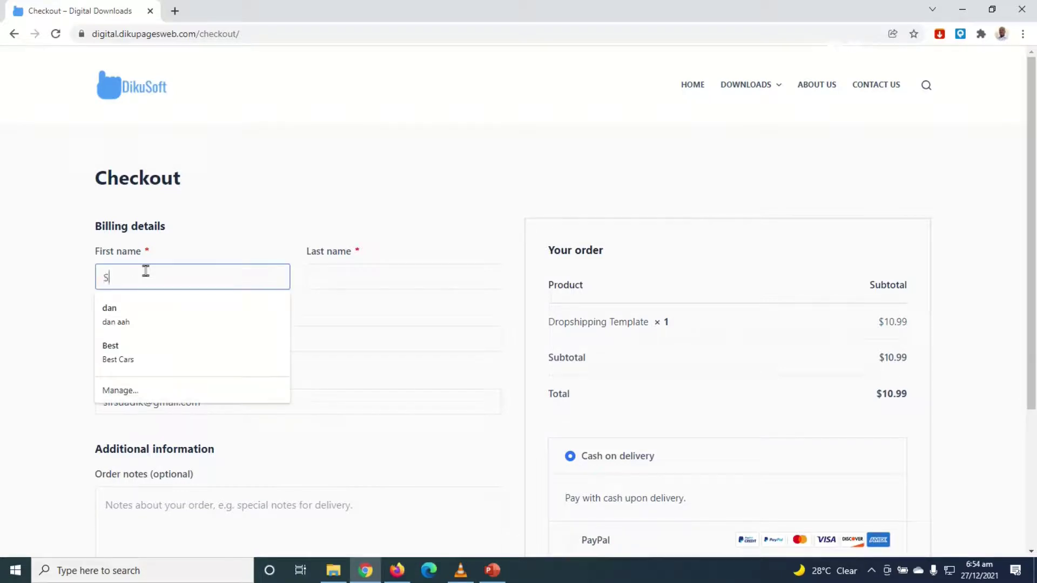
{"action": "key", "text": "Tab"}
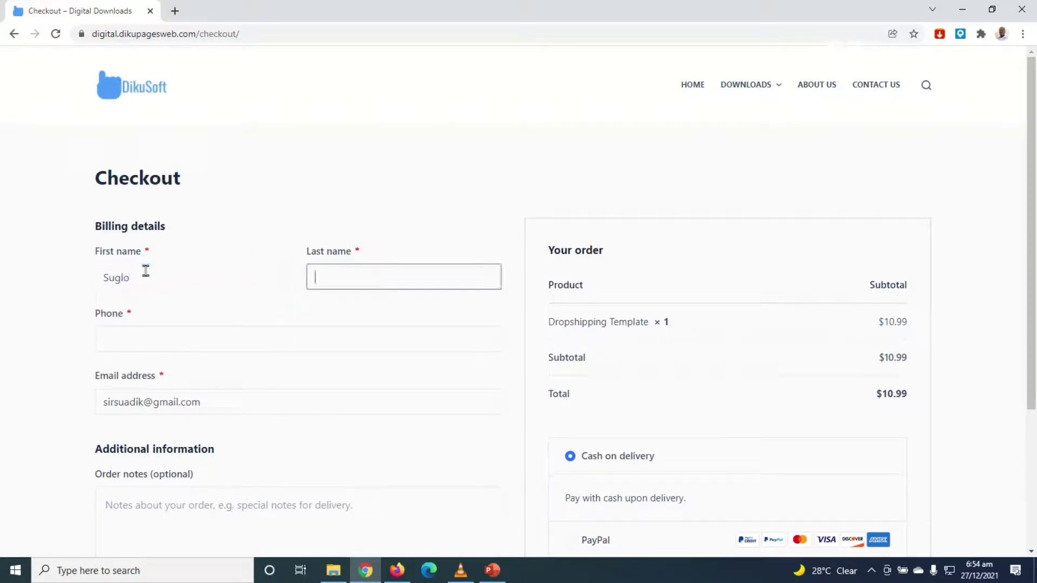
{"action": "type", "text": "Abu"}
{"action": "key", "text": "Tab"}
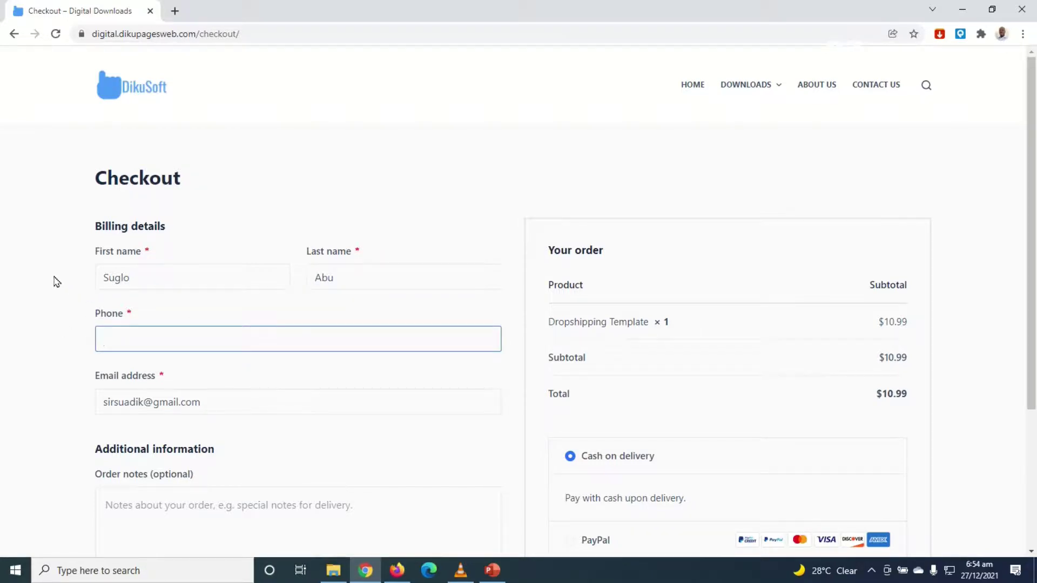
{"action": "key", "text": "ctrl+v"}
{"action": "scroll", "coordinate": [551, 545], "scroll_direction": "down", "scroll_amount": 3}
{"action": "left_click", "coordinate": [713, 446]}
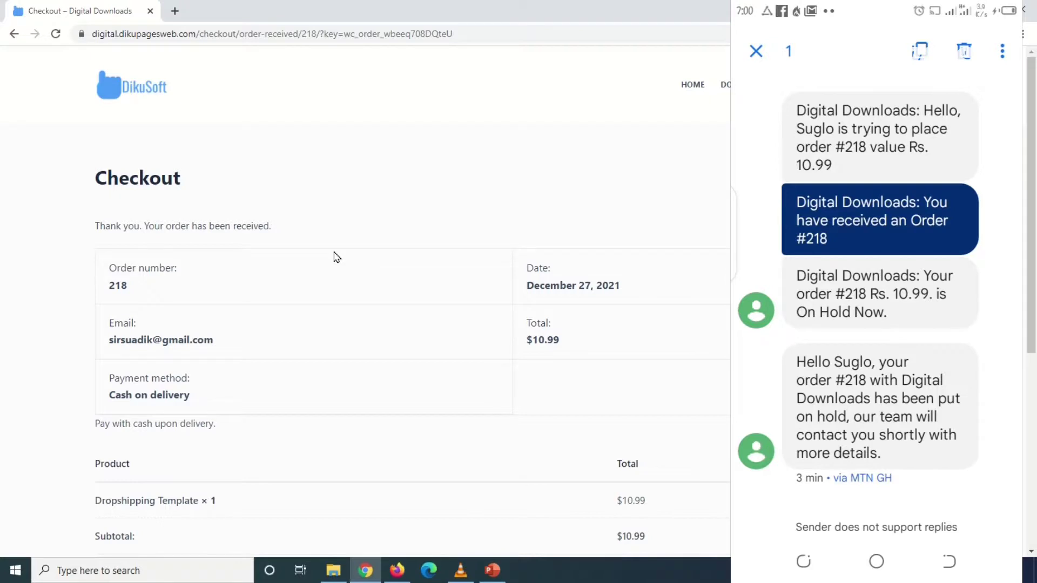
Step: Close the New Customer Signup email, SMS Alert Dashboard and SMS ALERT settings tabs in Firefox
{"action": "key", "text": "alt+Tab"}
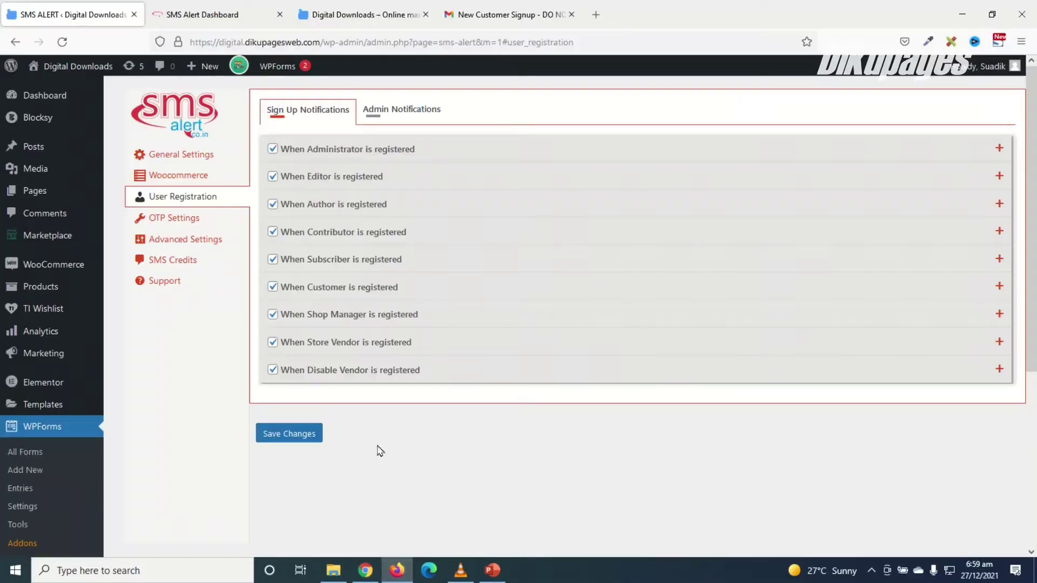
{"action": "left_click", "coordinate": [571, 14]}
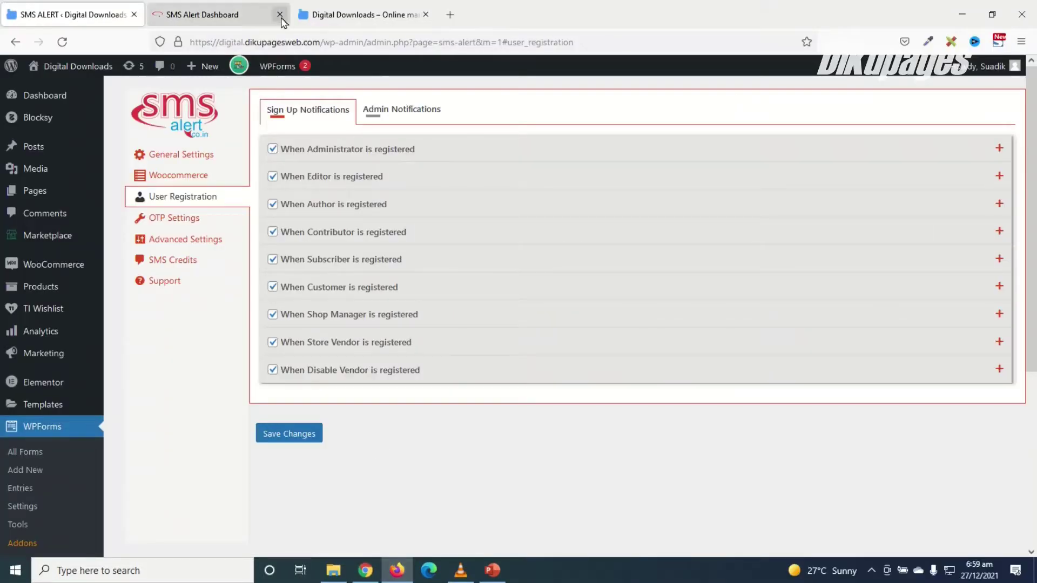
{"action": "left_click", "coordinate": [280, 15]}
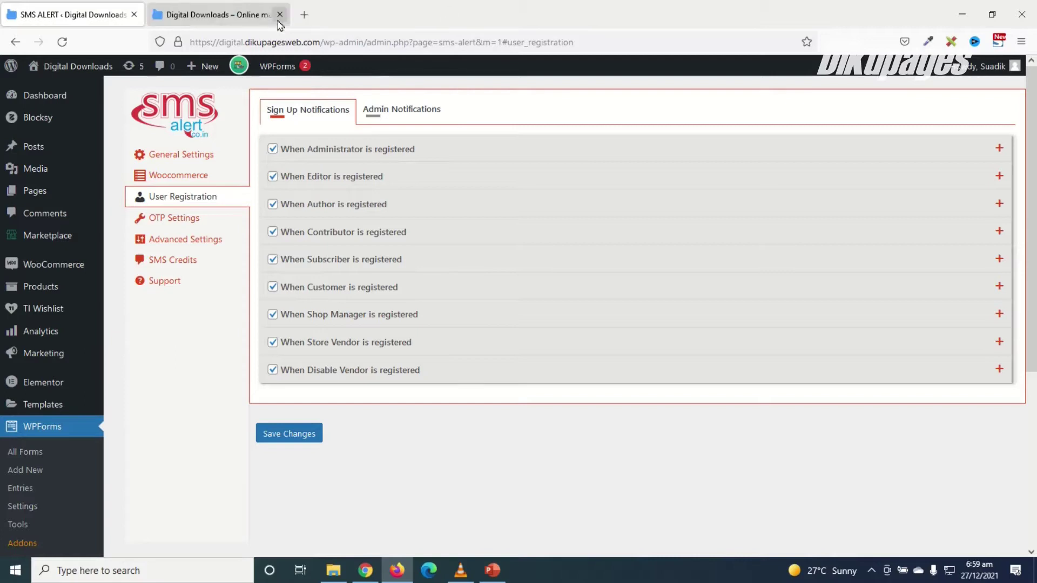
{"action": "left_click", "coordinate": [134, 16]}
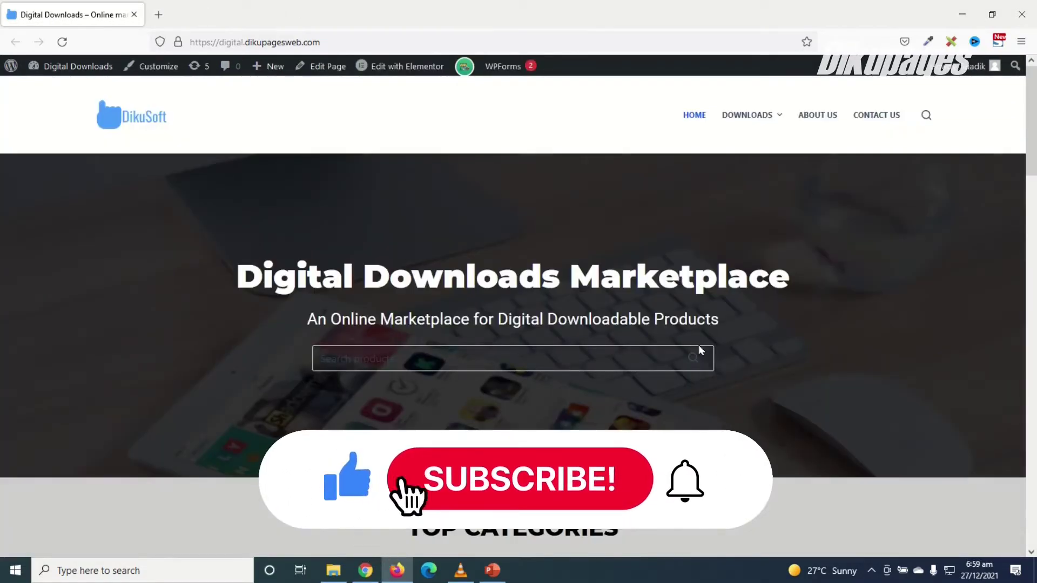